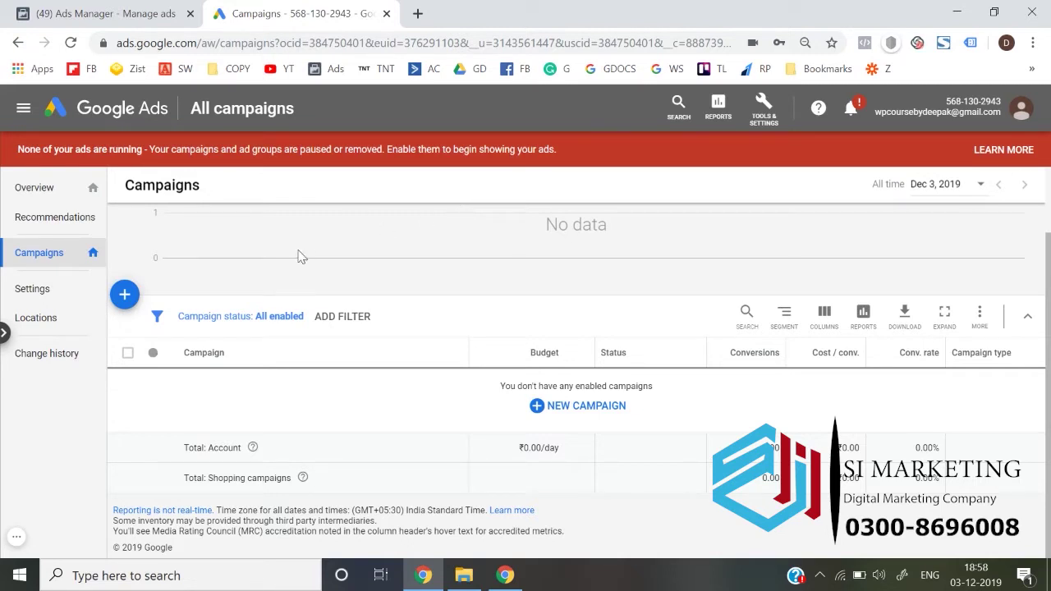
Start a new campaign without a goal's guidance and choose Shopping as its campaign type
click(125, 296)
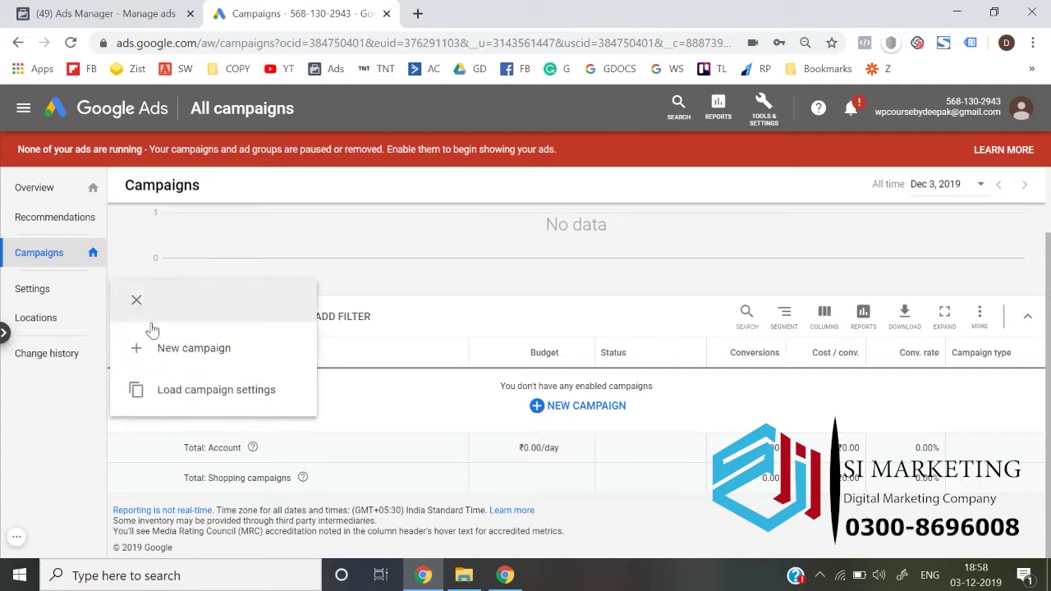
click(188, 356)
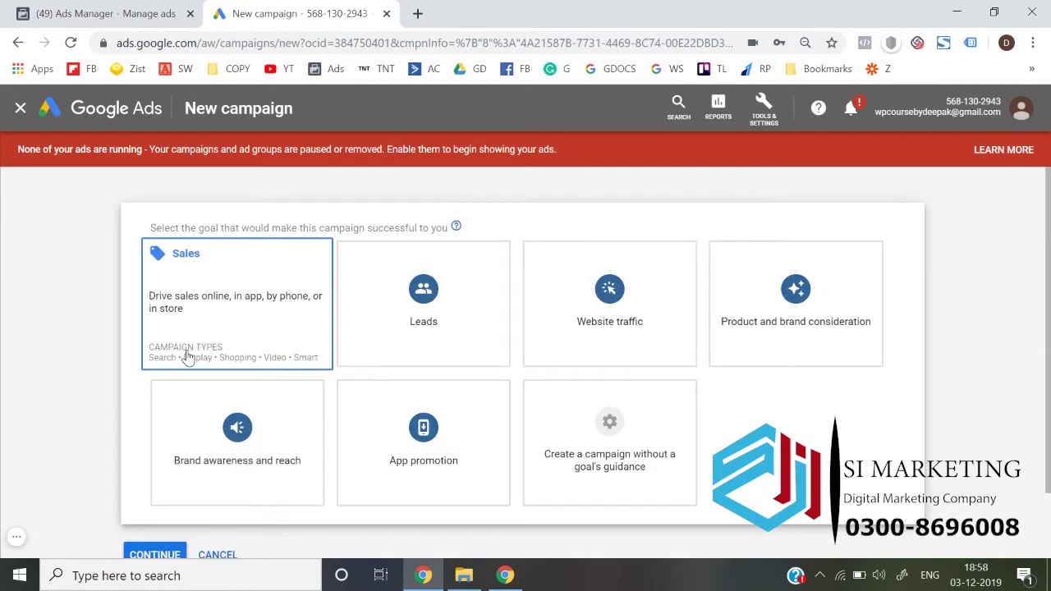
mouse_move(586, 495)
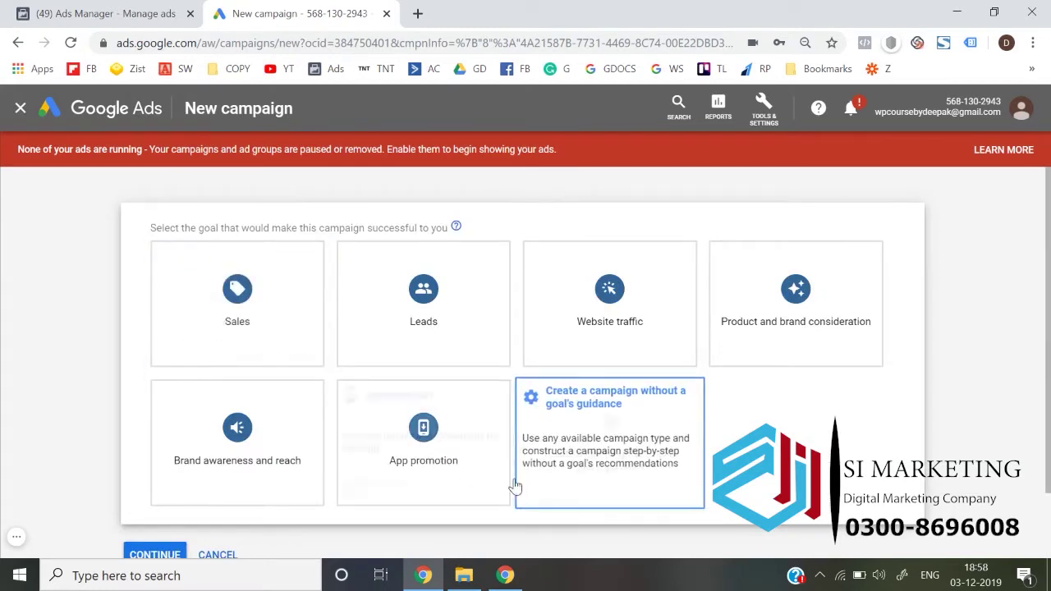
click(593, 444)
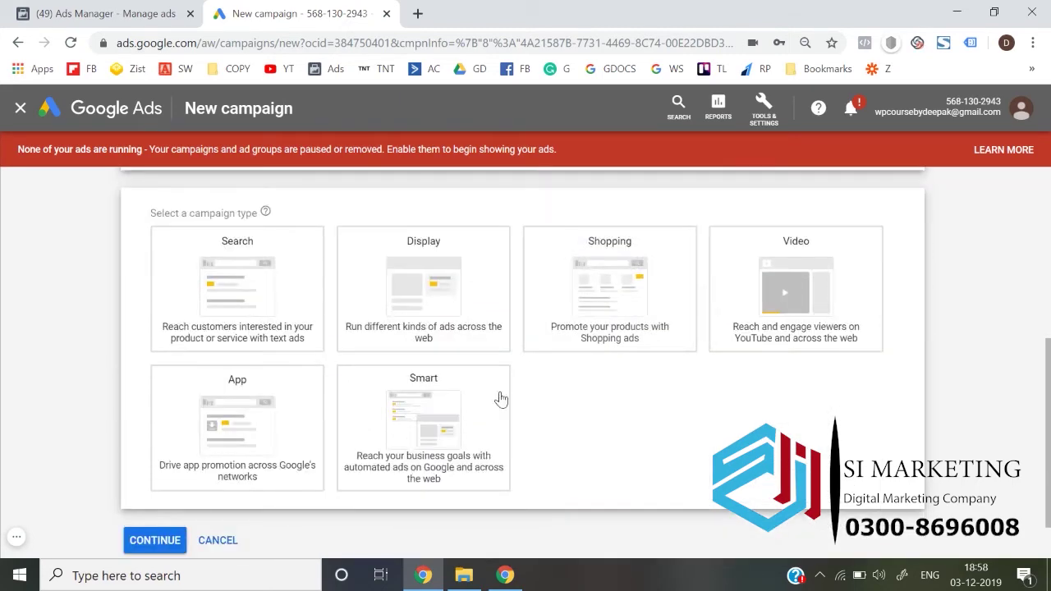
click(498, 397)
click(592, 292)
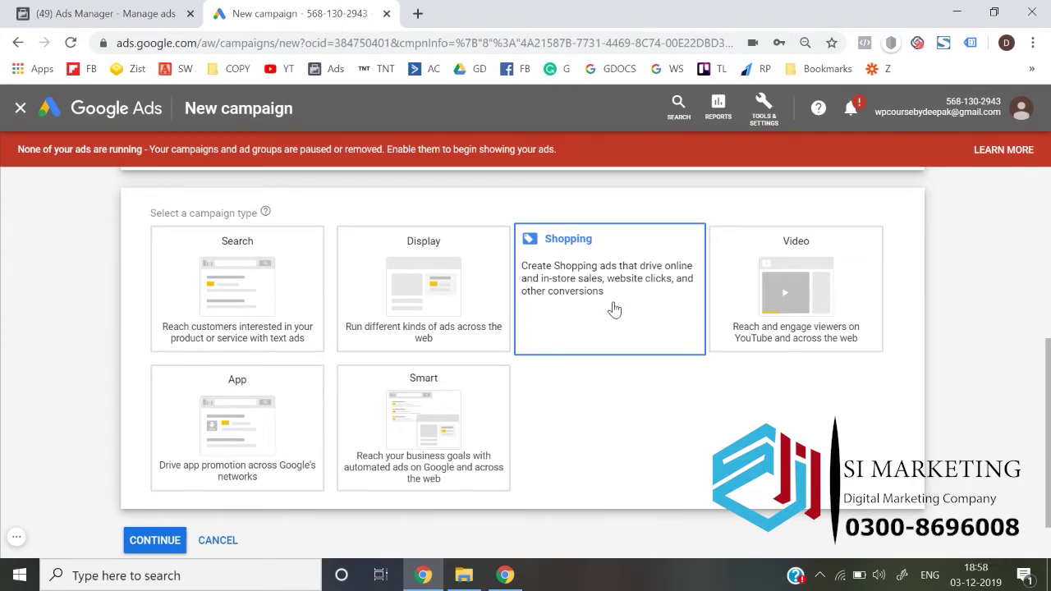
click(615, 309)
Clear and reselect the WP Course Merchant Center account, and continue with the Standard Shopping campaign subtype
scroll(616, 308, down, 2)
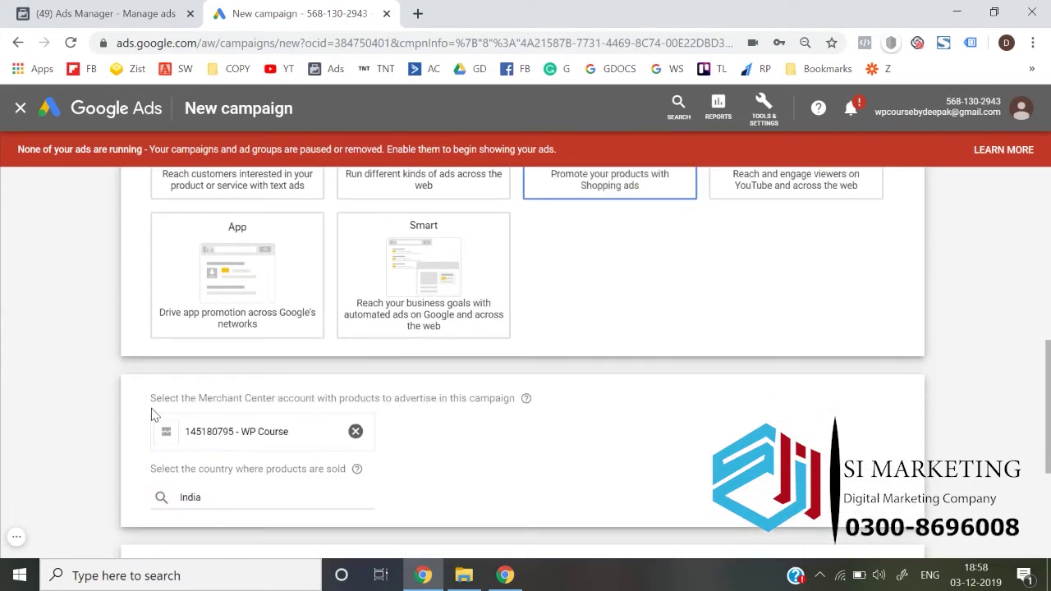
scroll(150, 413, down, 1)
scroll(263, 366, down, 1)
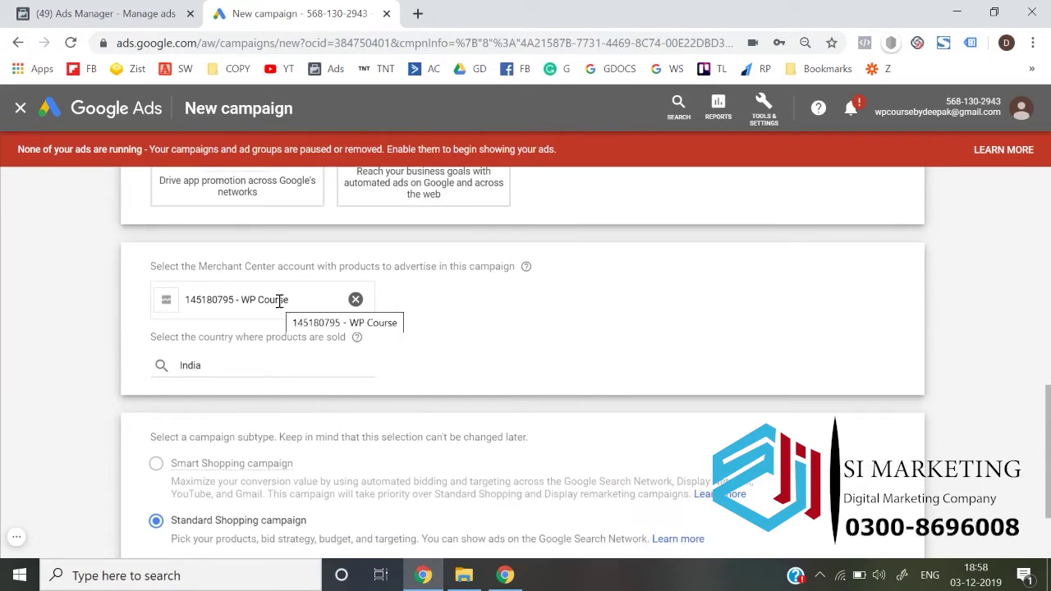
click(355, 300)
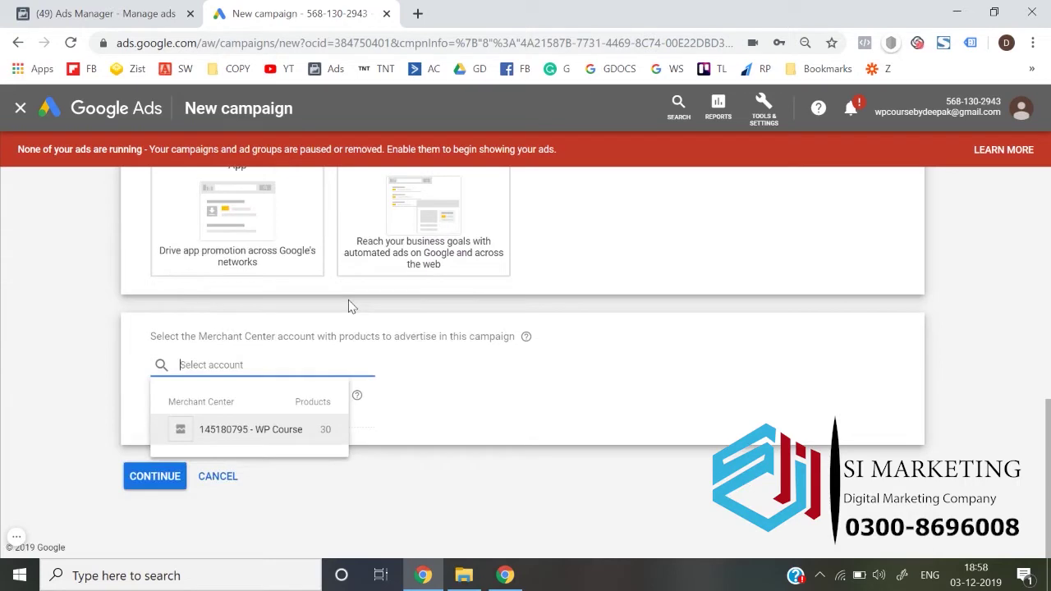
click(17, 396)
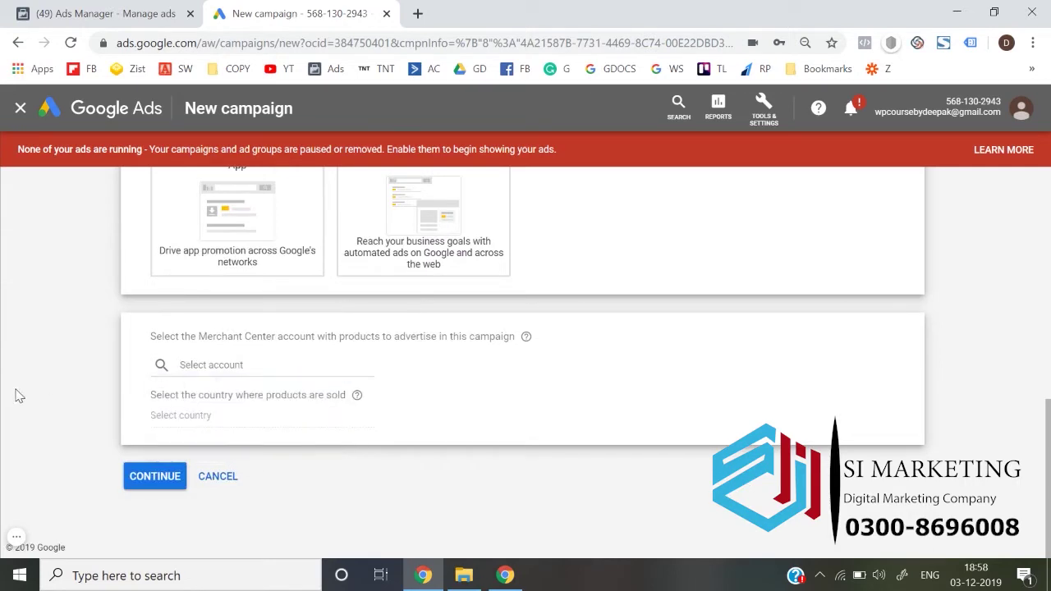
click(211, 365)
click(211, 430)
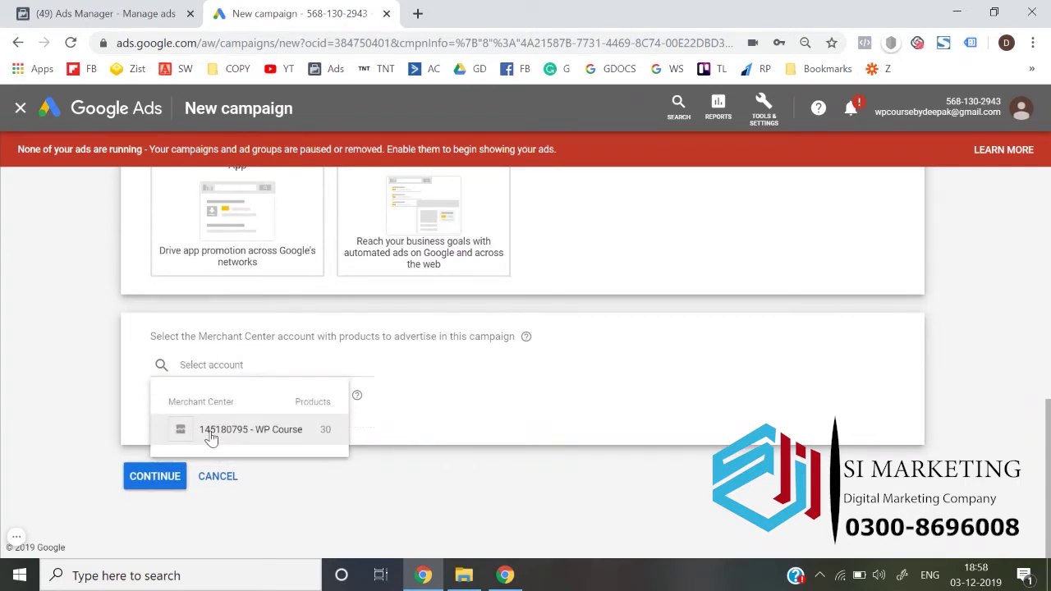
scroll(211, 431, down, 1)
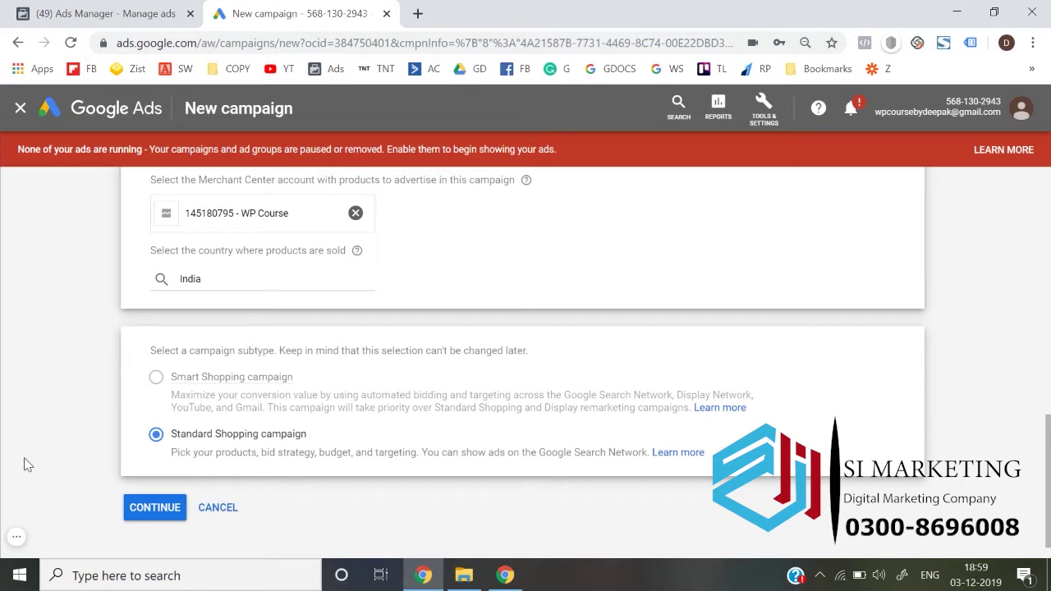
click(155, 509)
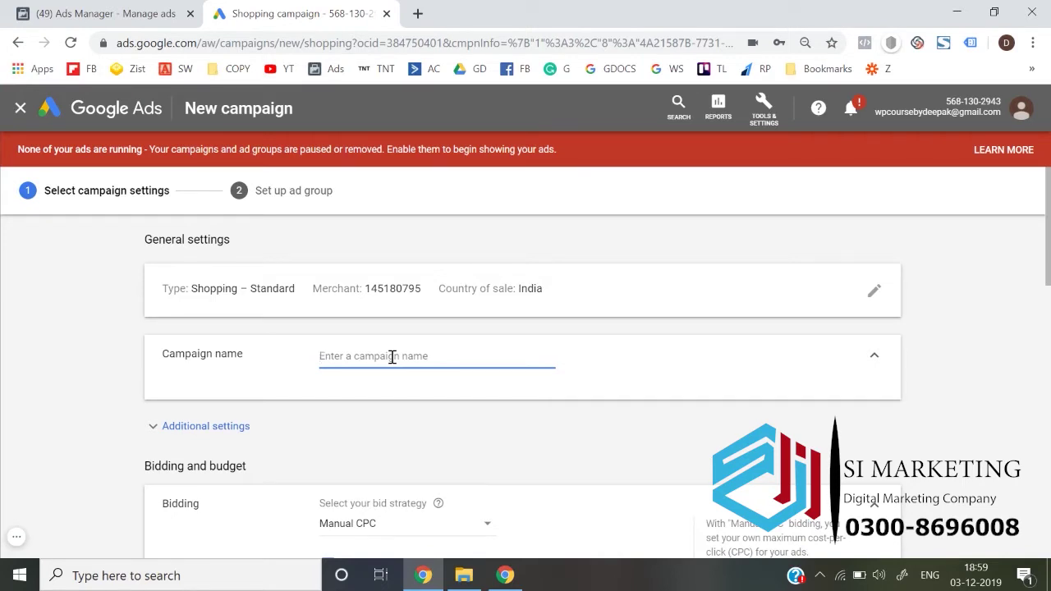
Name the campaign "All Products" and expand the inventory filter in the additional settings
text(All Products)
click(154, 426)
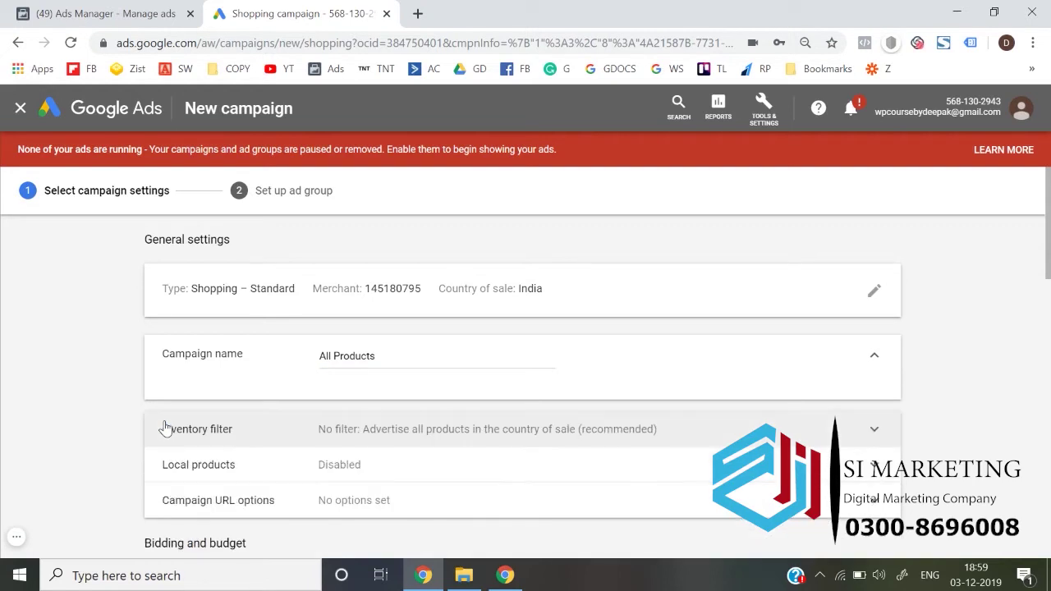
scroll(164, 426, down, 1)
click(292, 380)
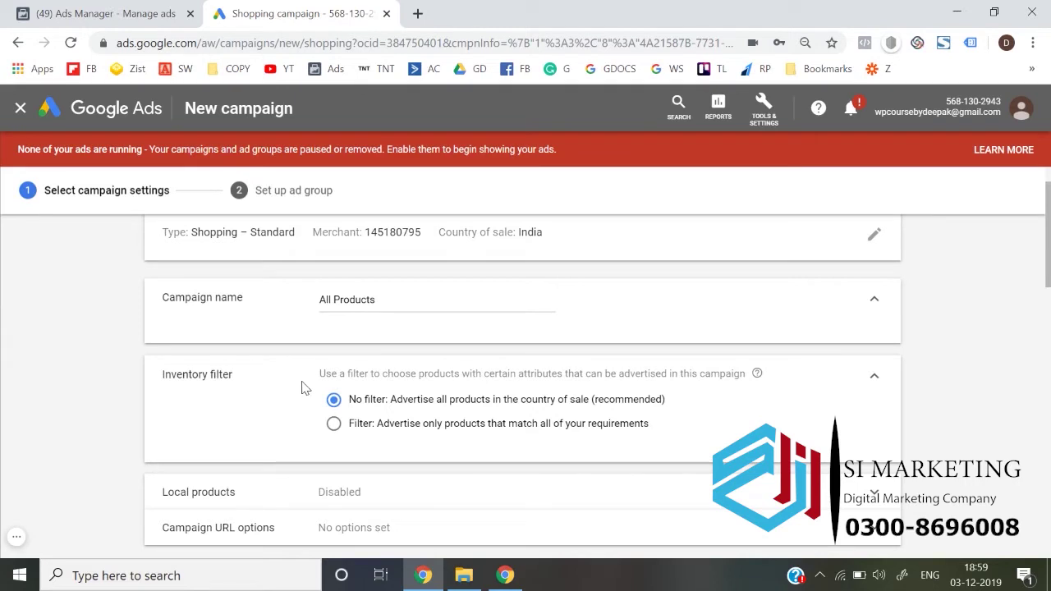
Enable the inventory filter to view its product attributes, and restore the no-filter option
click(334, 424)
scroll(378, 423, down, 1)
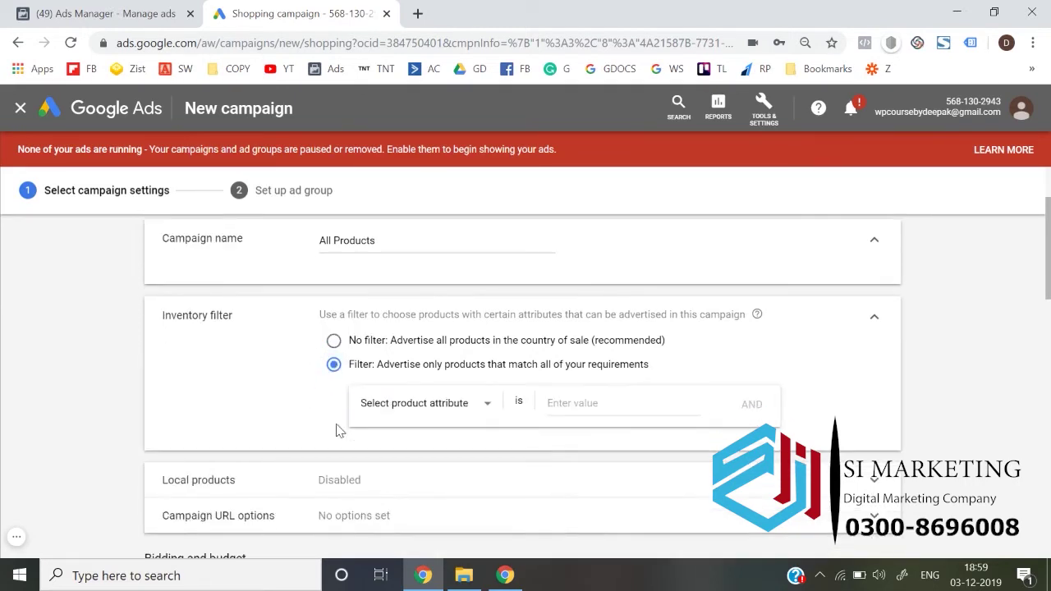
click(436, 416)
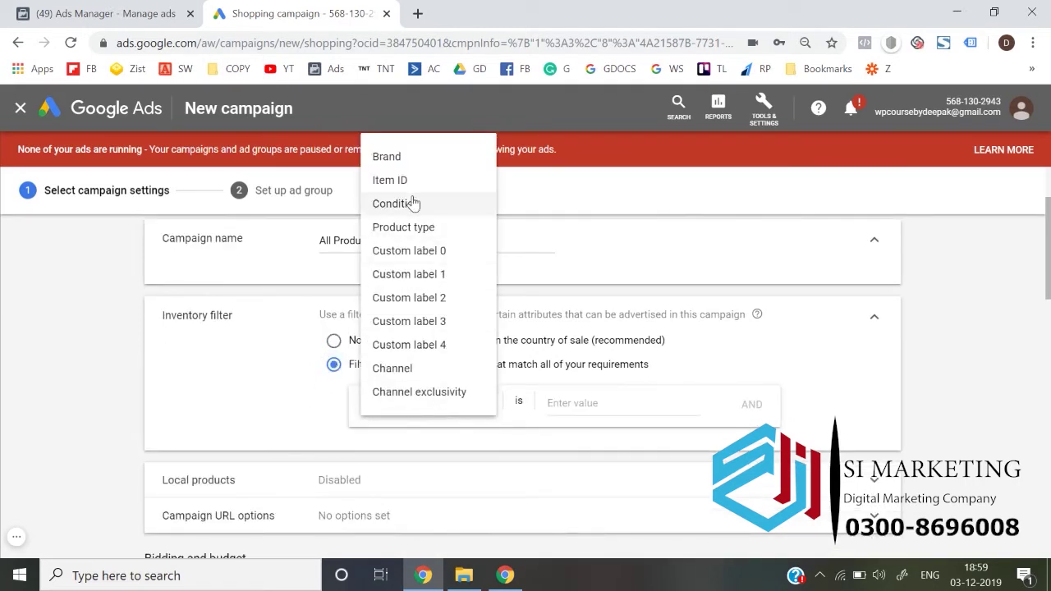
click(231, 448)
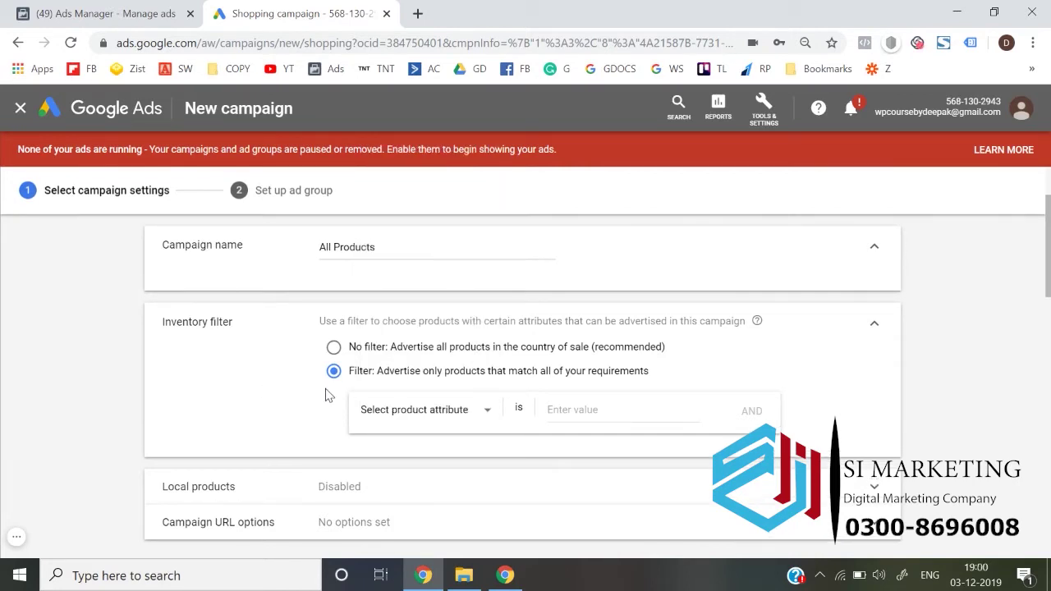
click(361, 359)
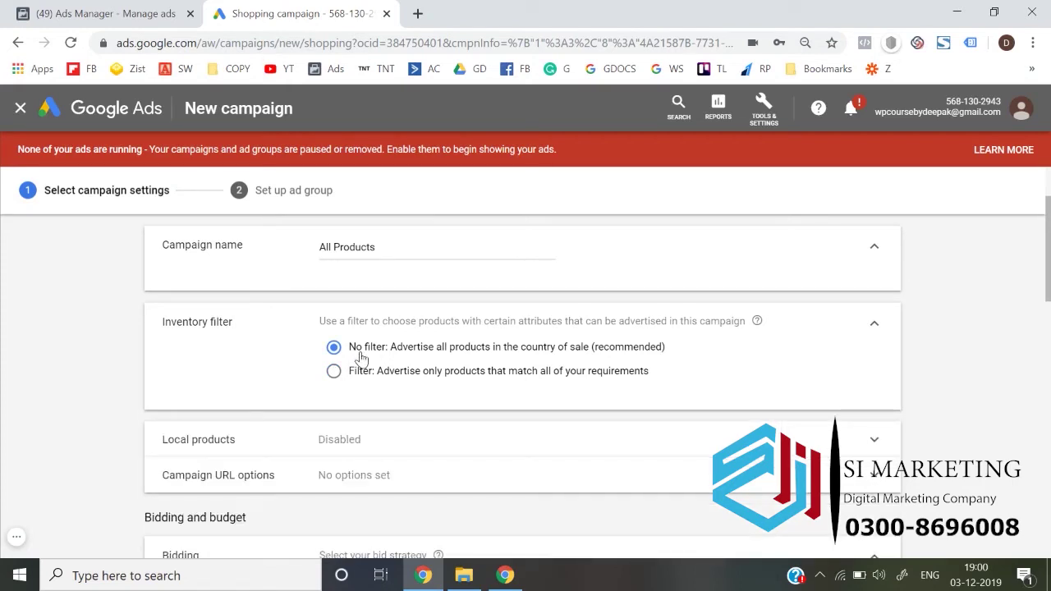
Try an inventory filter where Custom label 0 is bestseller, and return to advertising all products without a filter
click(355, 375)
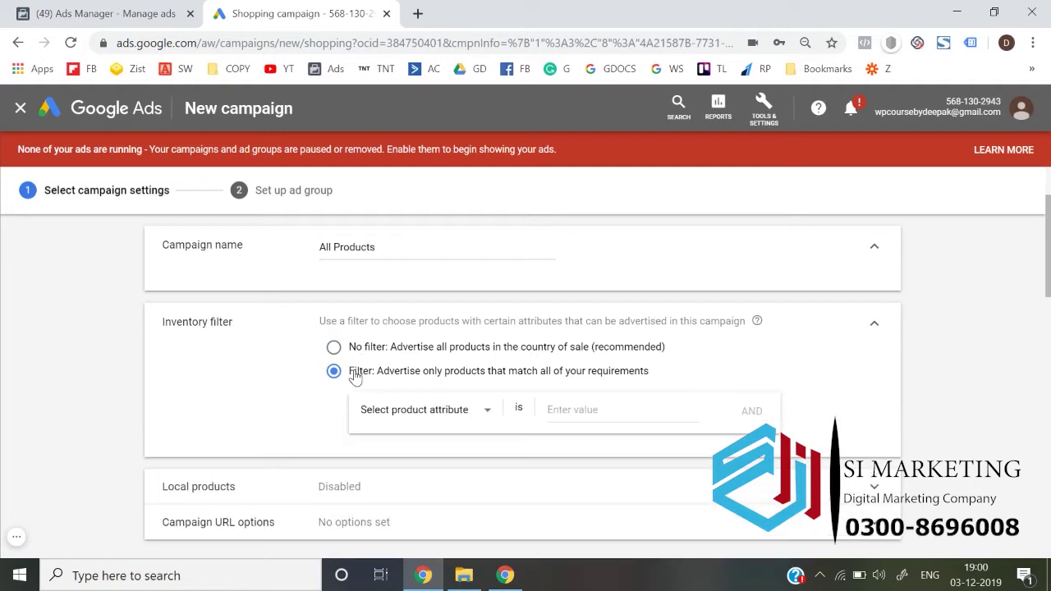
click(448, 423)
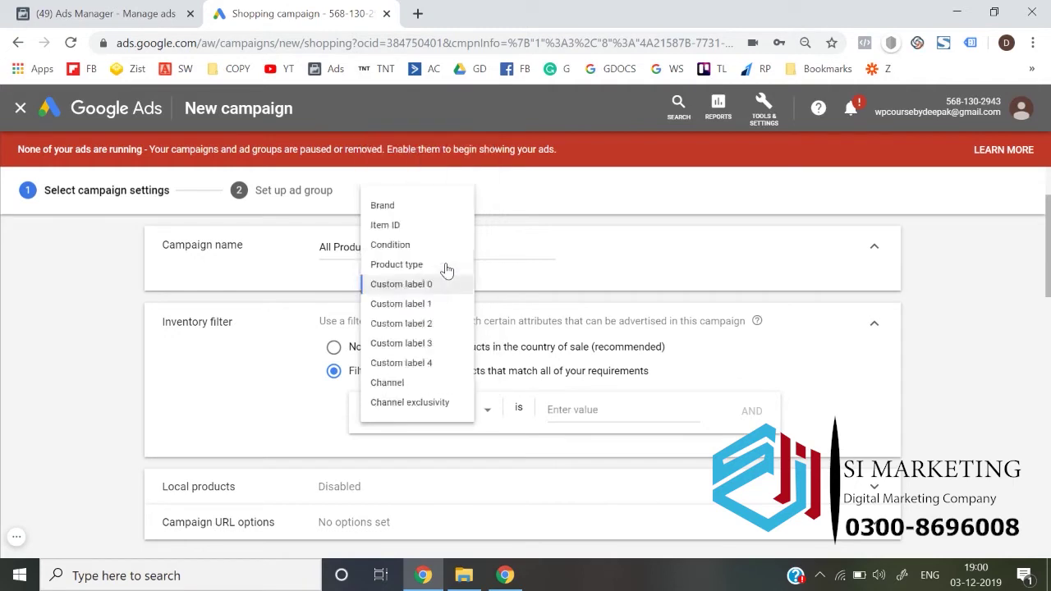
click(446, 267)
click(588, 408)
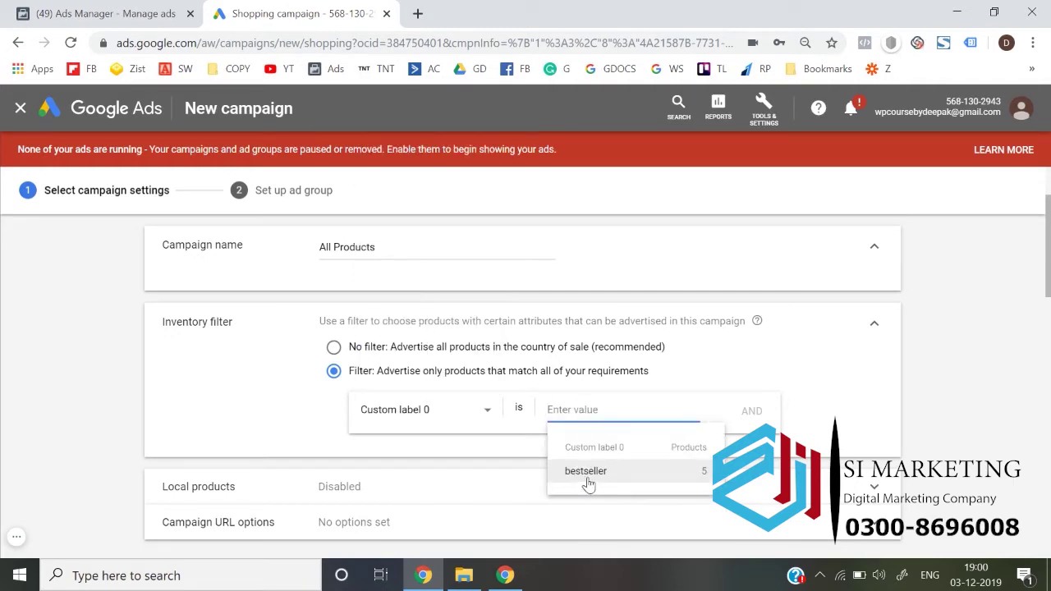
click(587, 481)
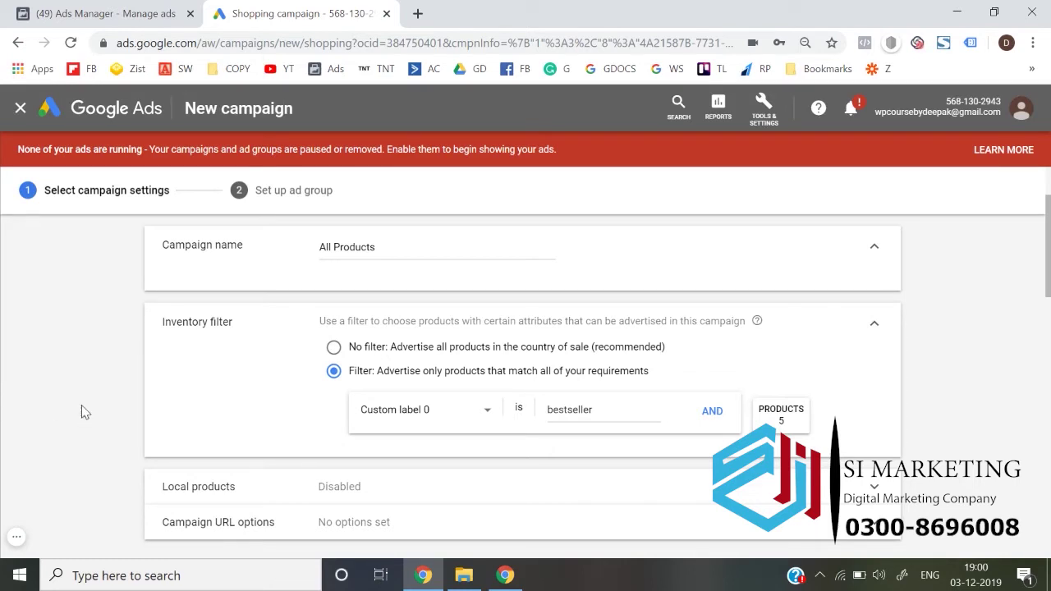
click(334, 348)
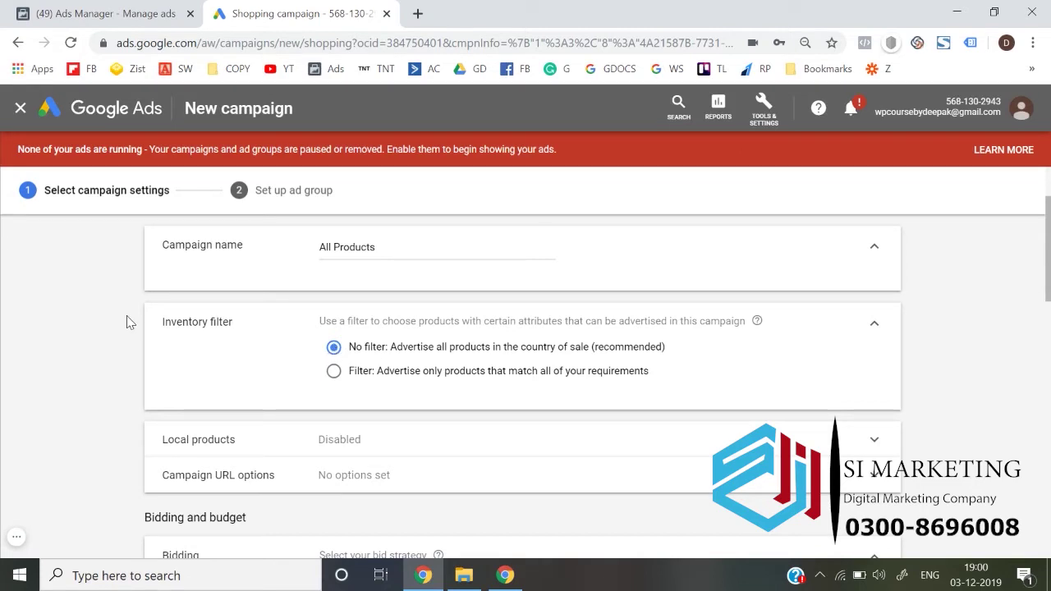
Review the local products setting and the campaign URL options, and collapse both sections again
scroll(164, 345, down, 1)
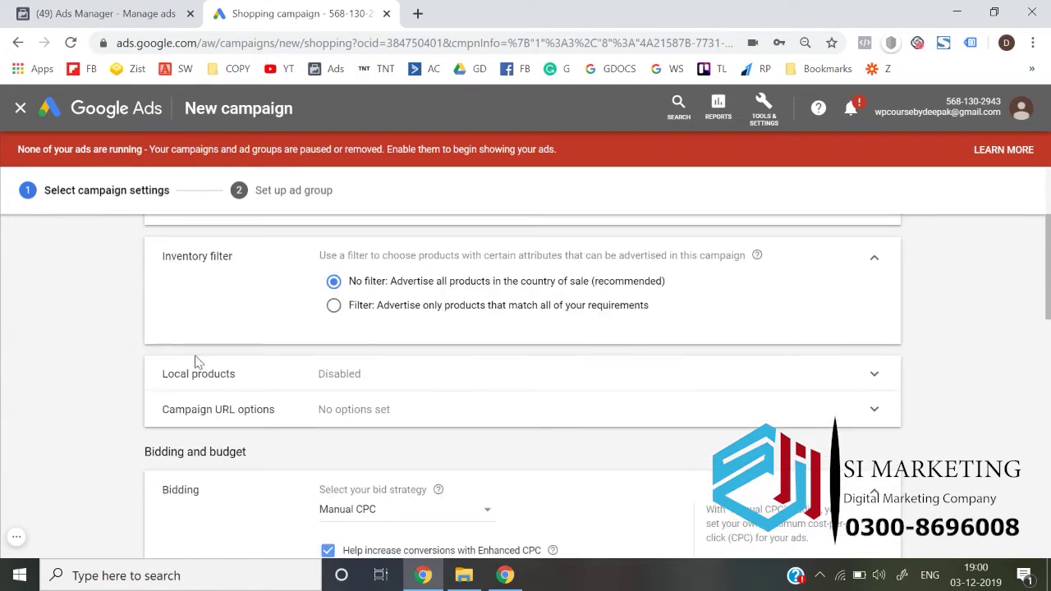
click(244, 385)
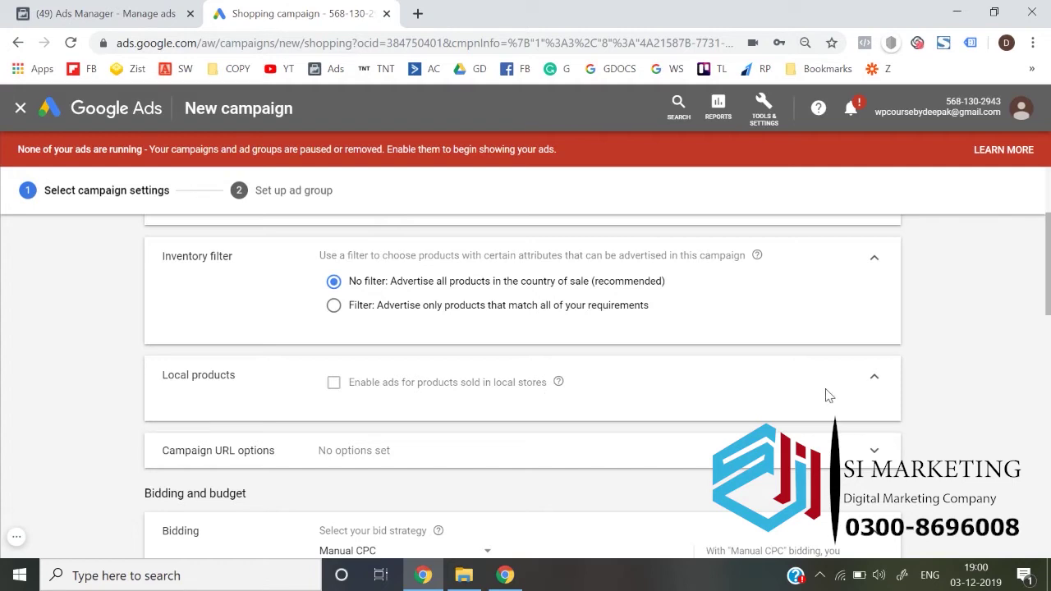
click(875, 388)
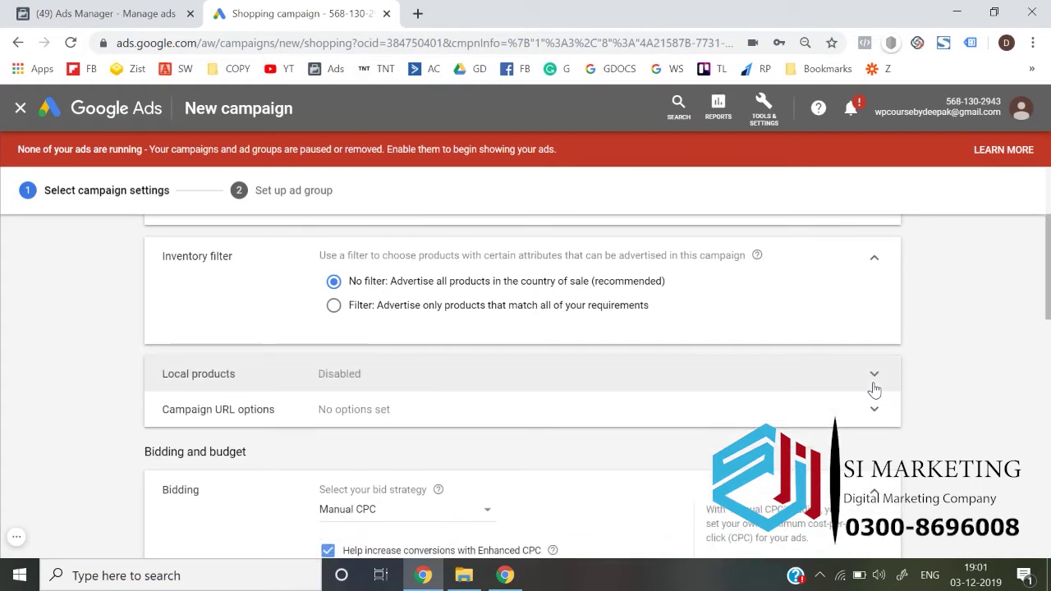
click(874, 410)
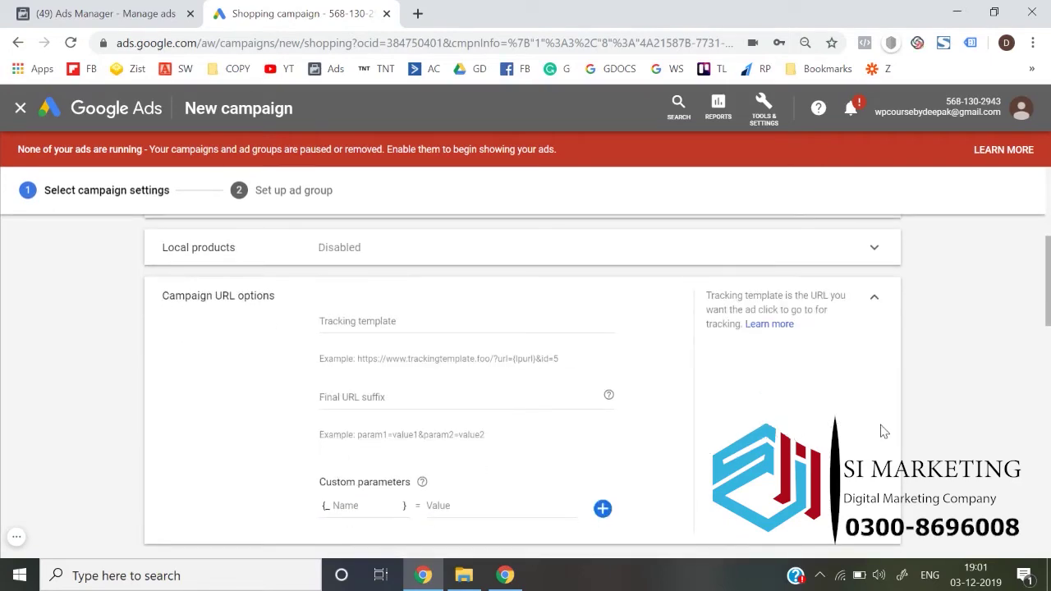
click(876, 301)
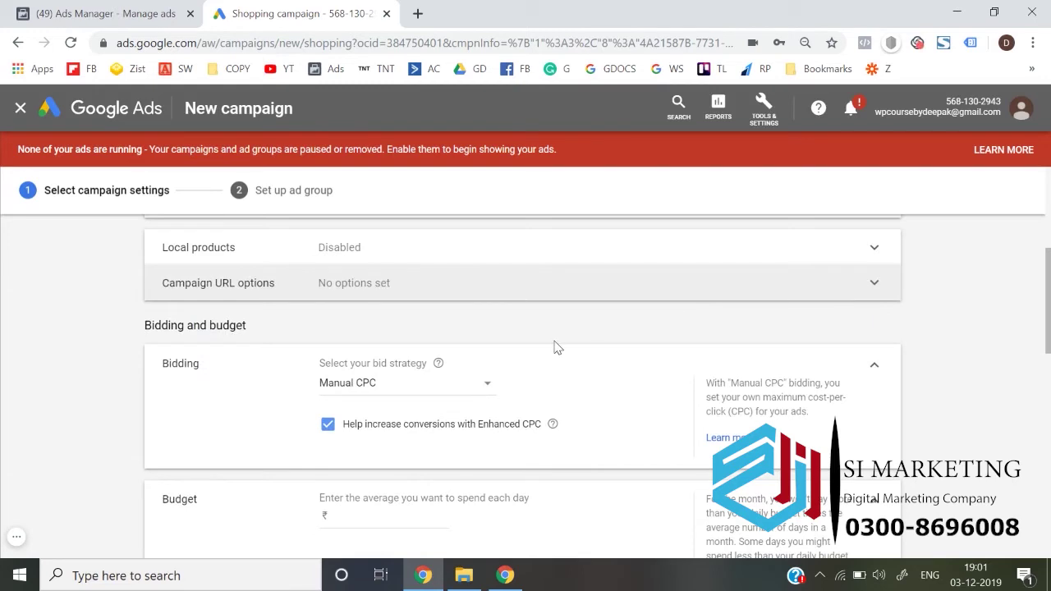
Compare the automated and manual bid strategies and select Manual CPC for the campaign
click(379, 387)
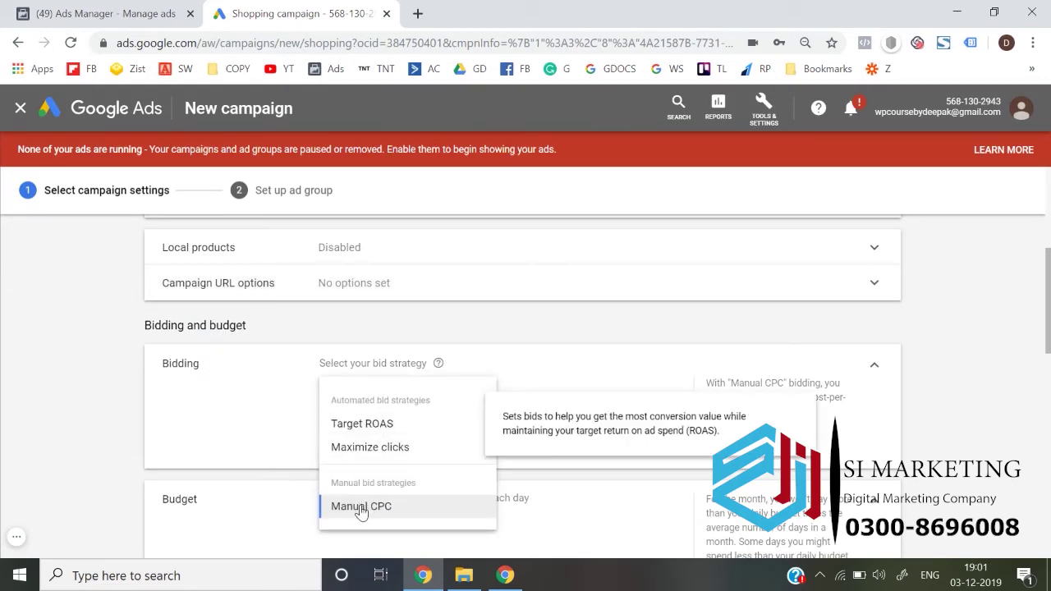
click(259, 423)
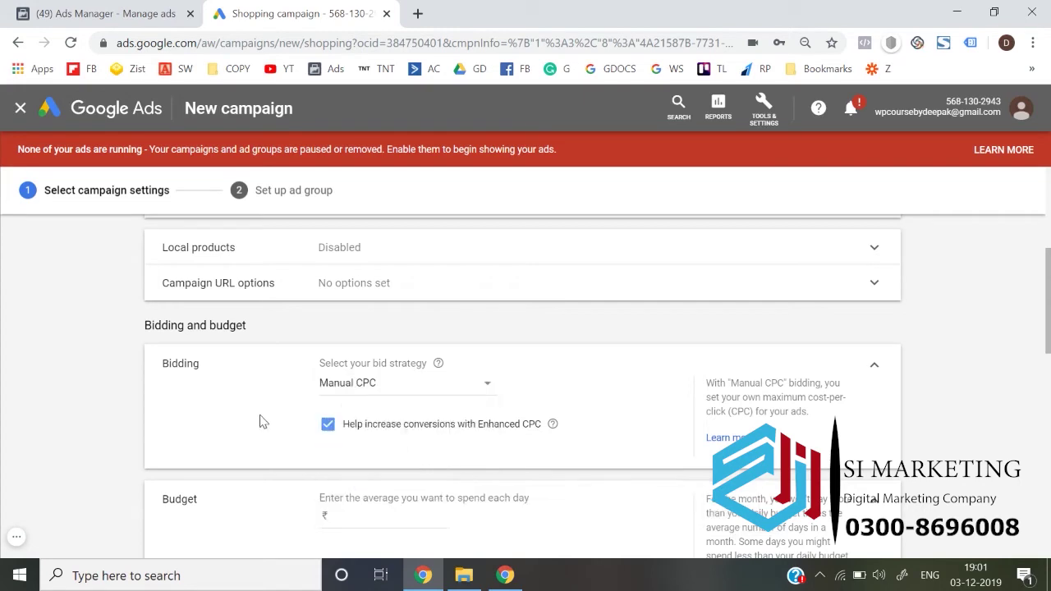
click(391, 396)
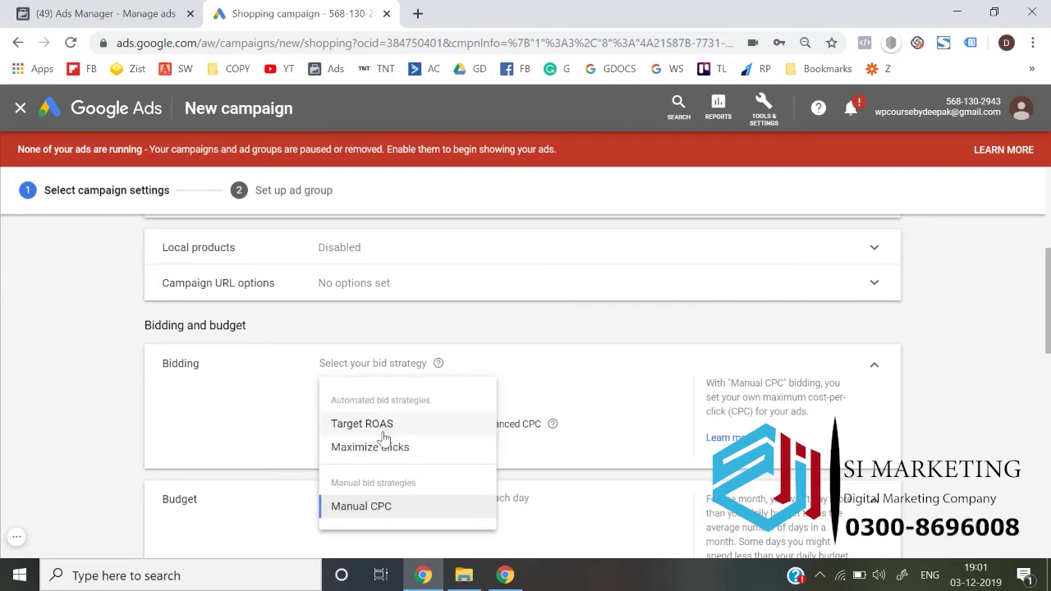
mouse_move(383, 449)
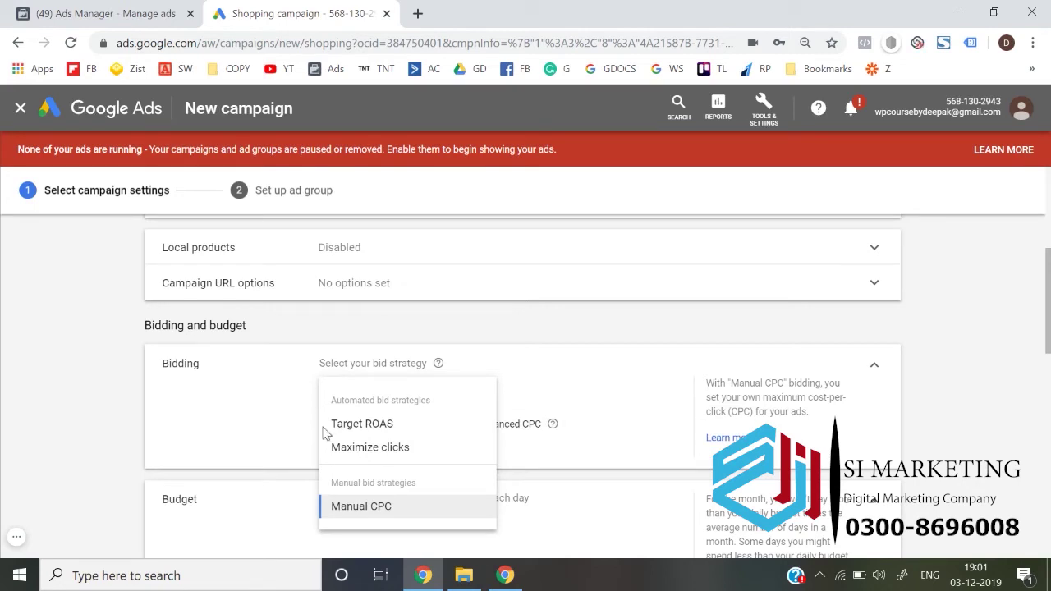
click(235, 400)
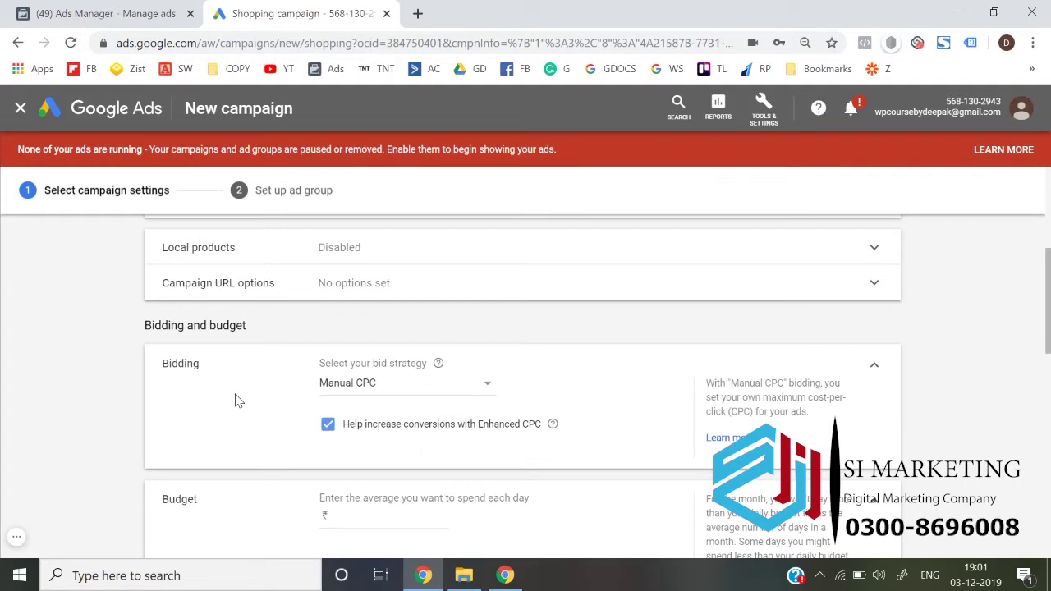
click(349, 384)
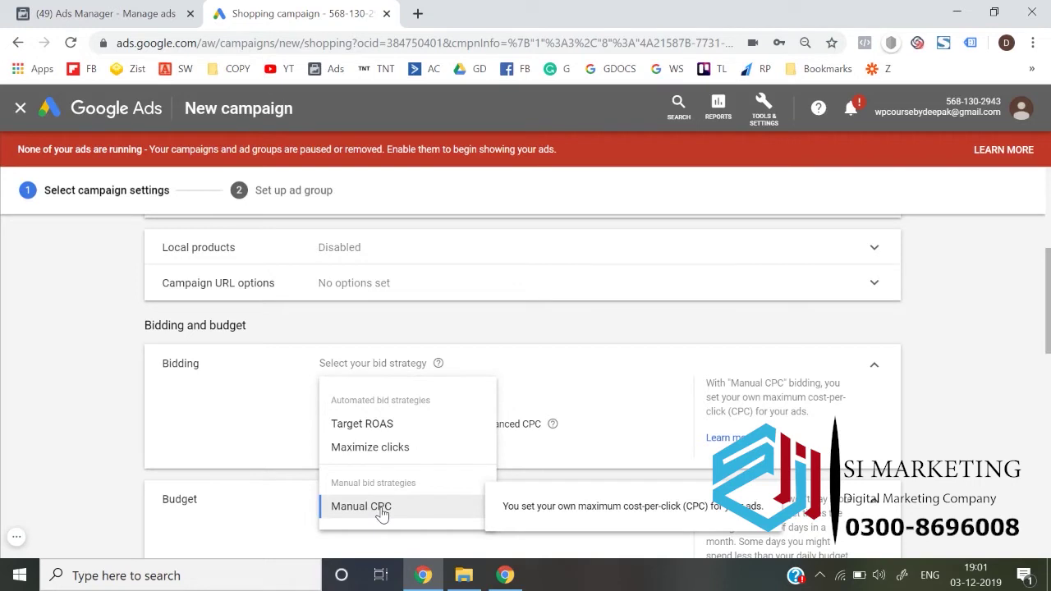
click(382, 507)
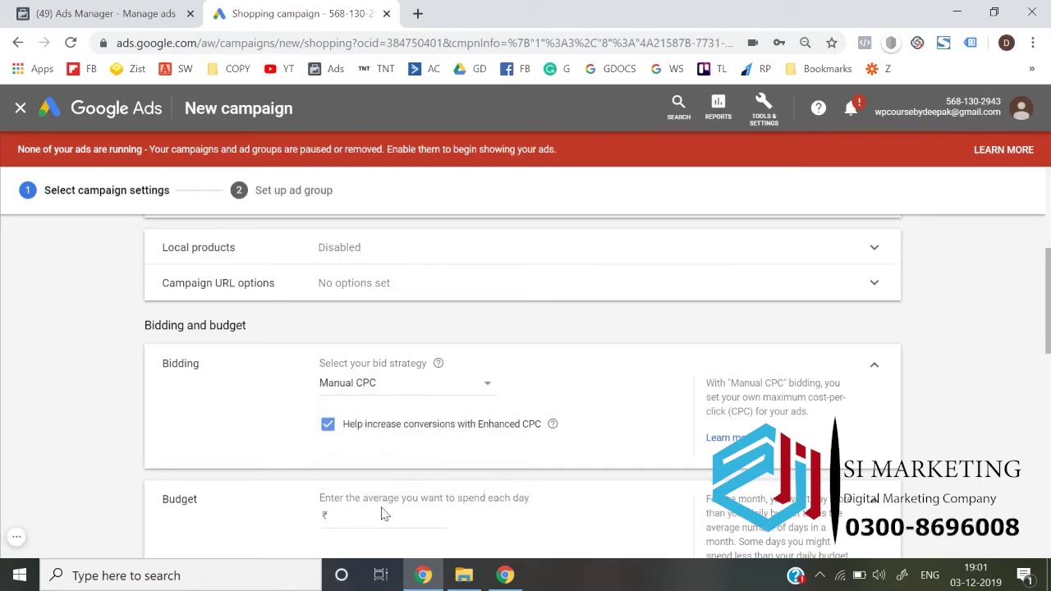
Turn off Enhanced CPC for the Manual CPC bidding and set the average daily budget to ₹1,000
click(328, 424)
scroll(257, 428, down, 1)
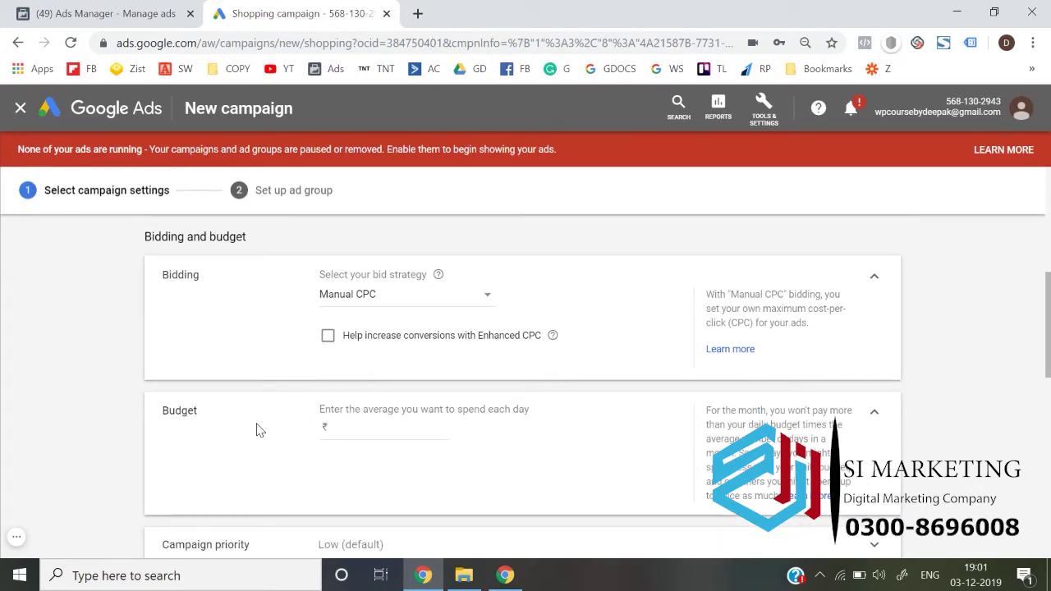
click(360, 425)
text(1000)
click(120, 395)
Expand the campaign priority settings, look over the priority choices, and keep Low (default) selected
scroll(119, 395, down, 2)
click(262, 356)
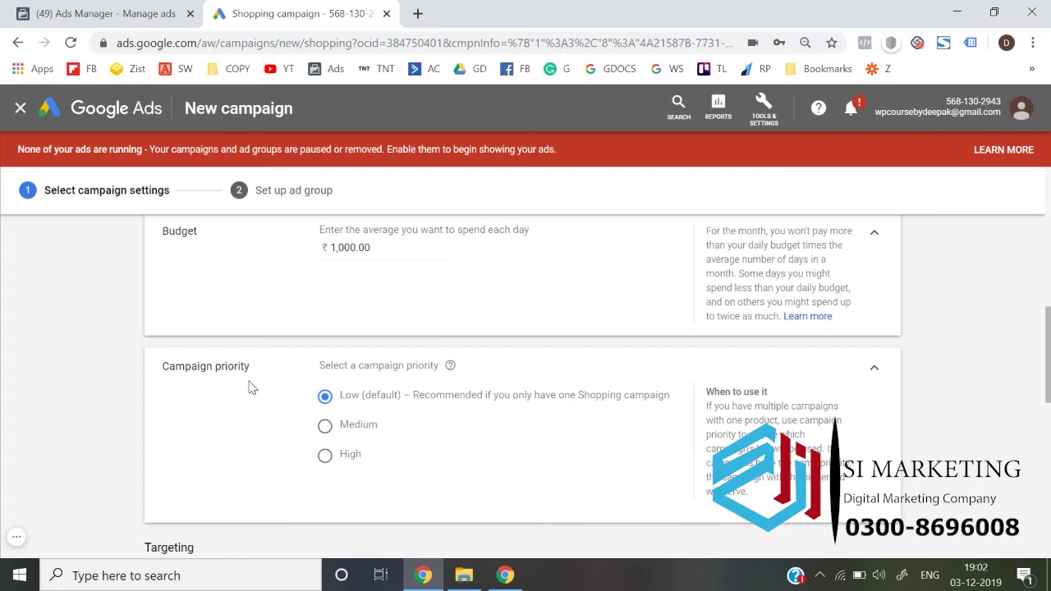
click(338, 466)
click(339, 465)
click(325, 397)
Exclude Google search partners and YouTube and Discover on Display network from the campaign's targeted networks
scroll(97, 408, down, 4)
scroll(97, 409, up, 1)
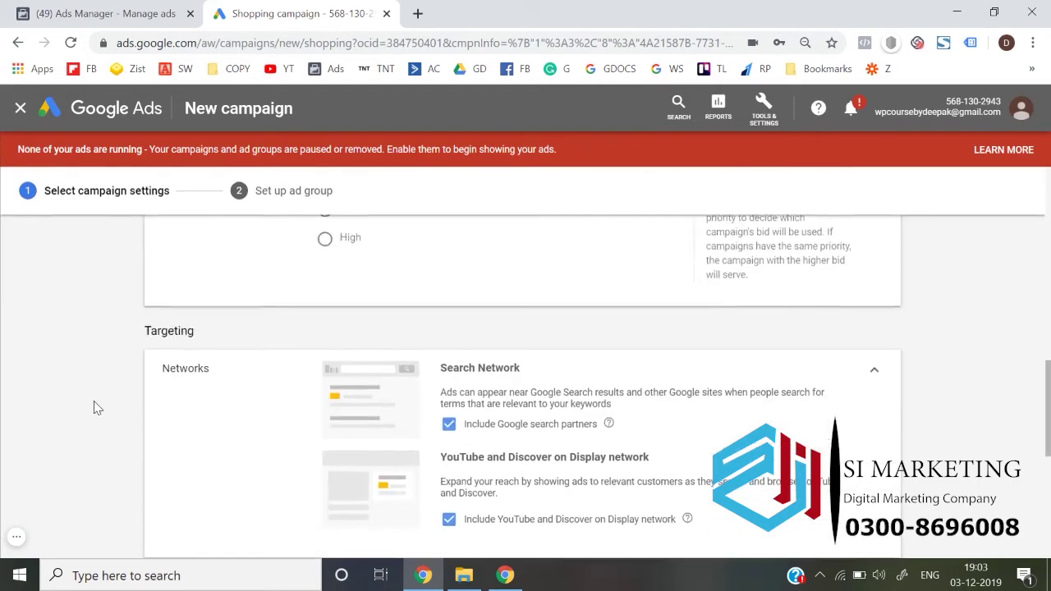
scroll(97, 408, down, 2)
scroll(97, 408, up, 1)
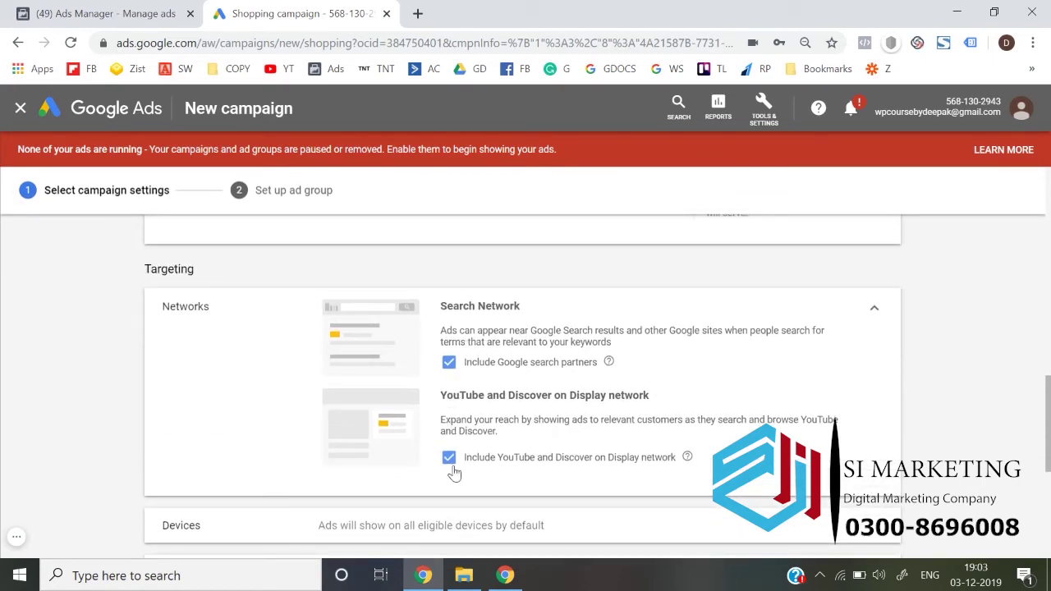
click(450, 364)
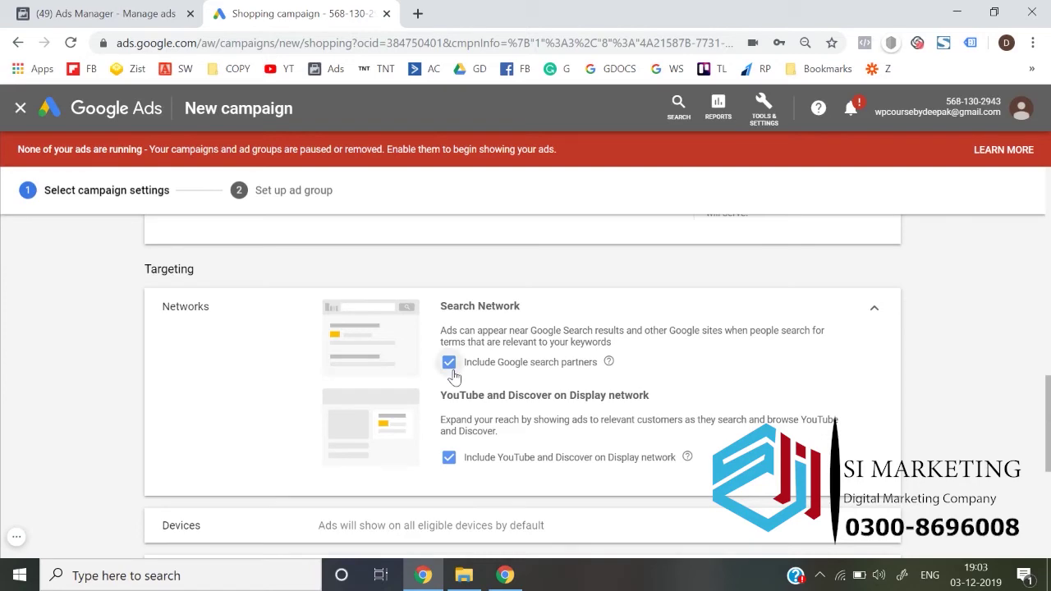
click(450, 470)
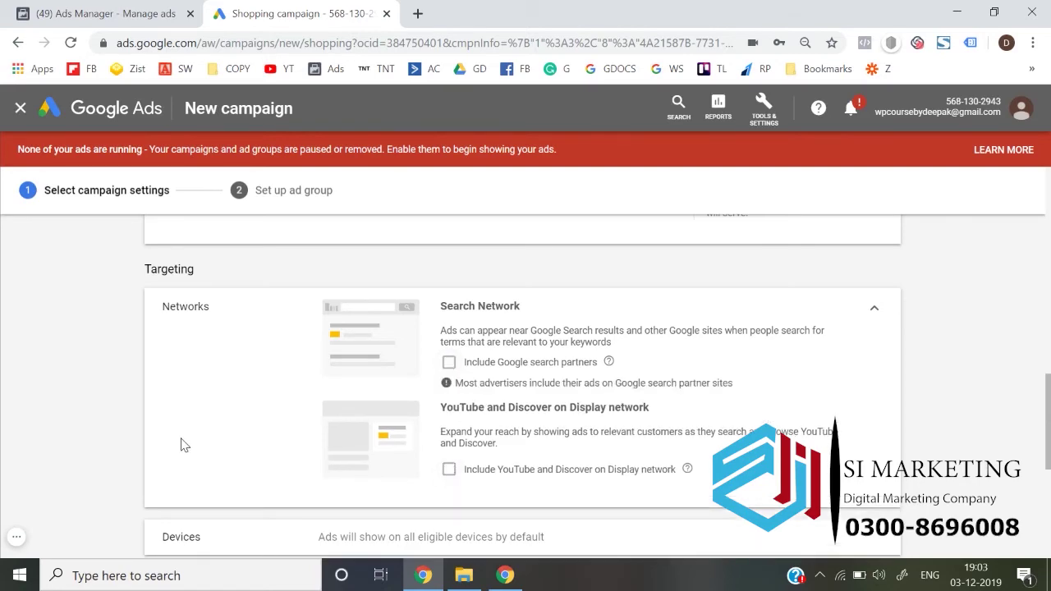
Search the campaign locations for delhi and target the union territory Delhi, India
scroll(181, 441, down, 2)
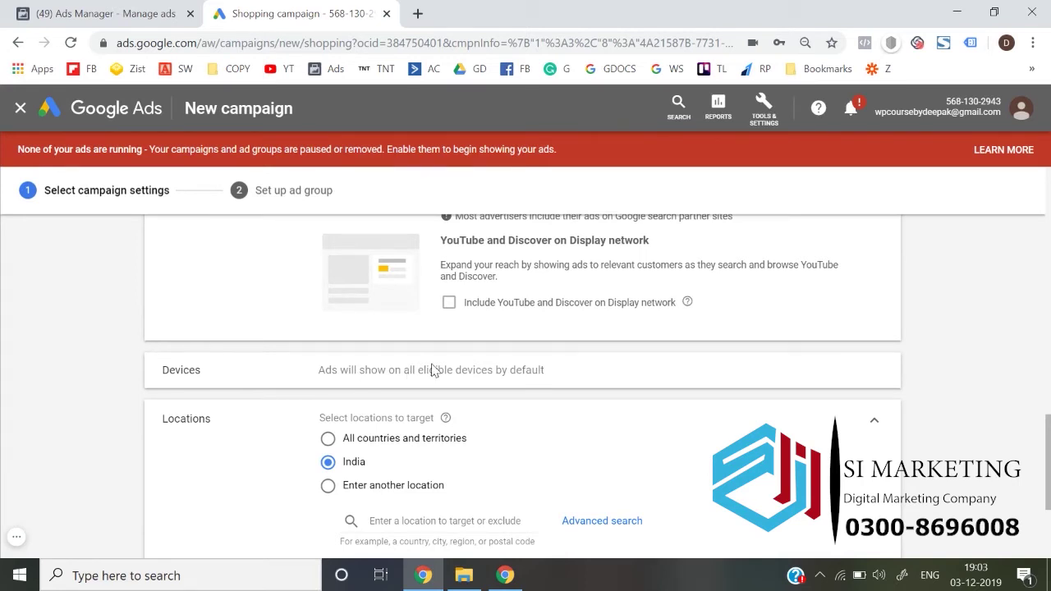
scroll(433, 370, down, 1)
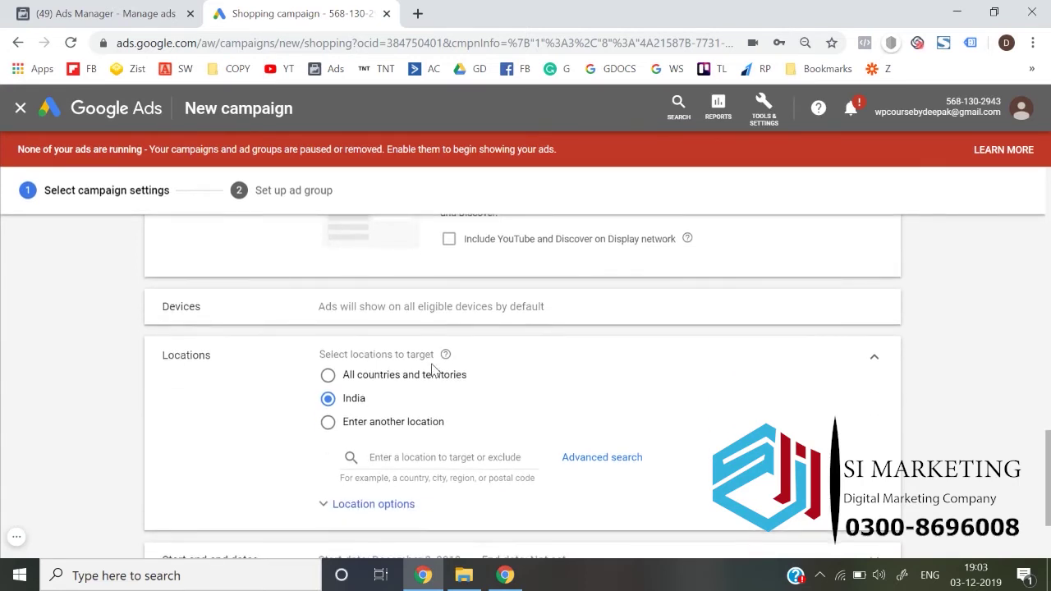
scroll(433, 369, down, 1)
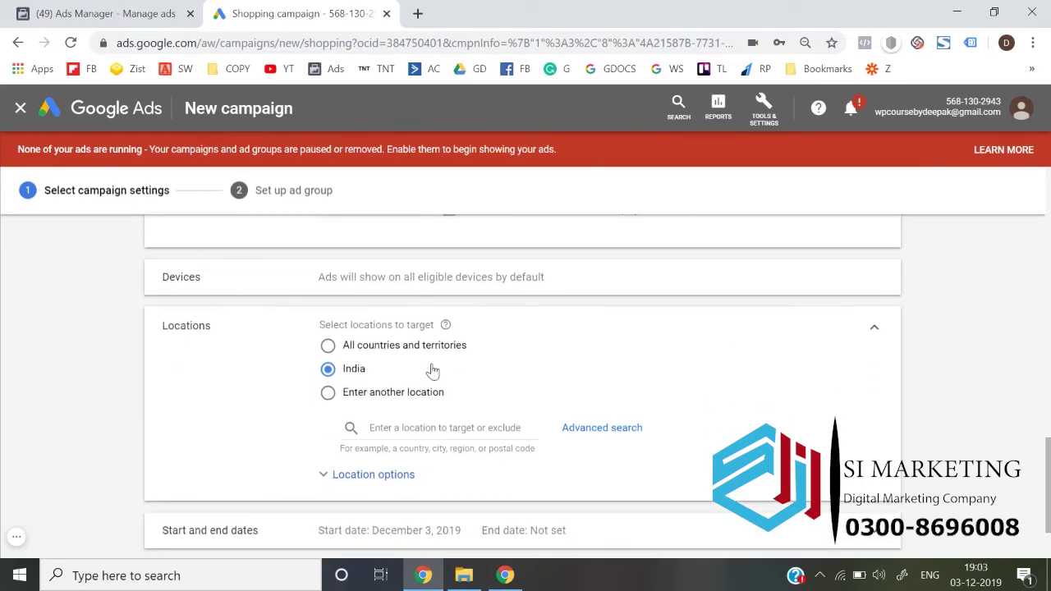
click(408, 429)
text(delhi)
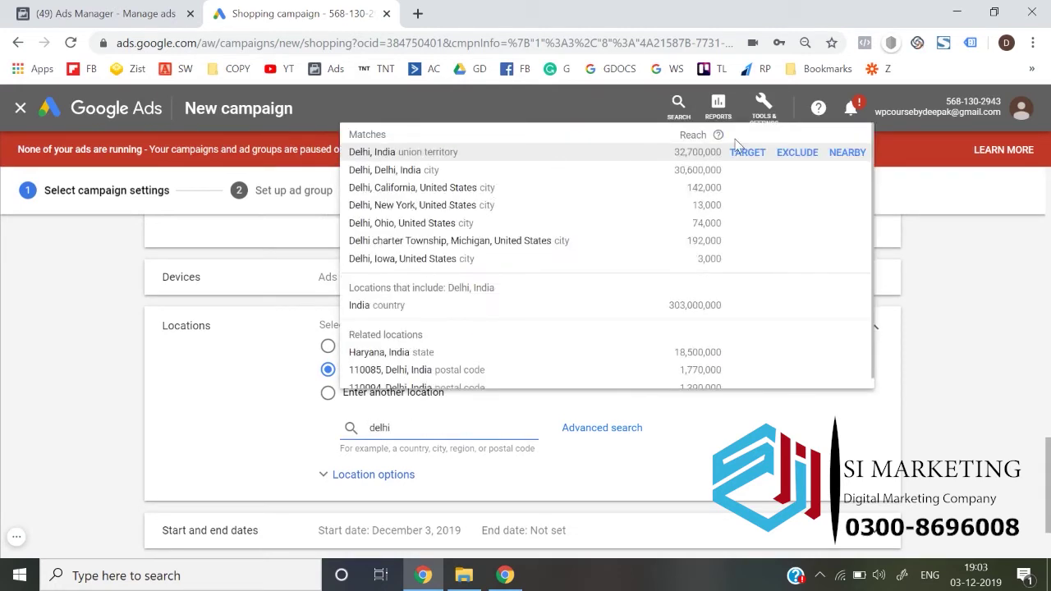
click(747, 152)
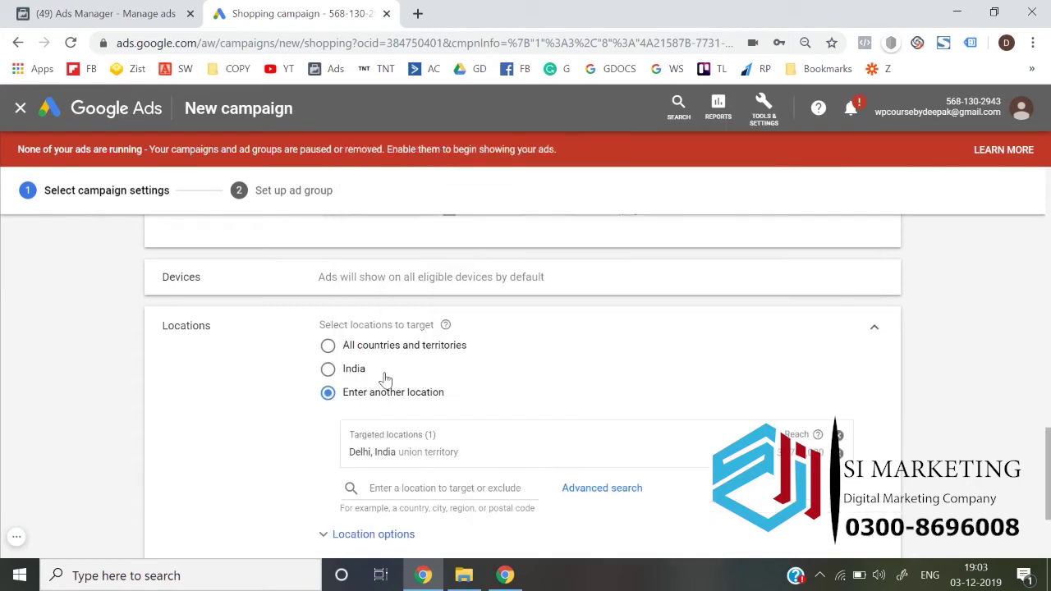
Review the location target and exclude options, collapse them, and expand the campaign's start and end dates
scroll(386, 378, down, 2)
click(383, 377)
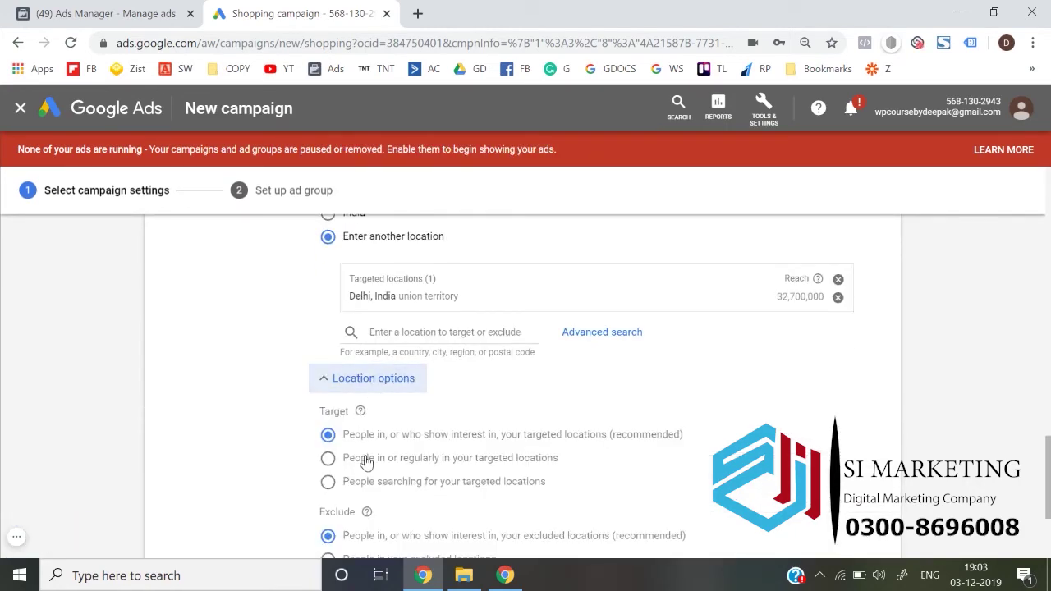
click(364, 385)
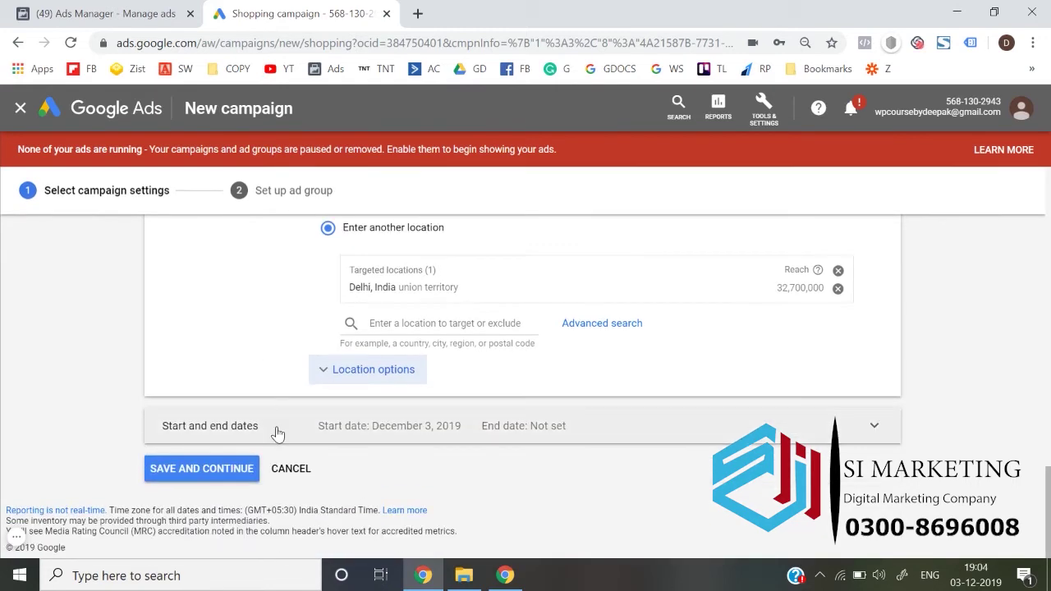
click(278, 430)
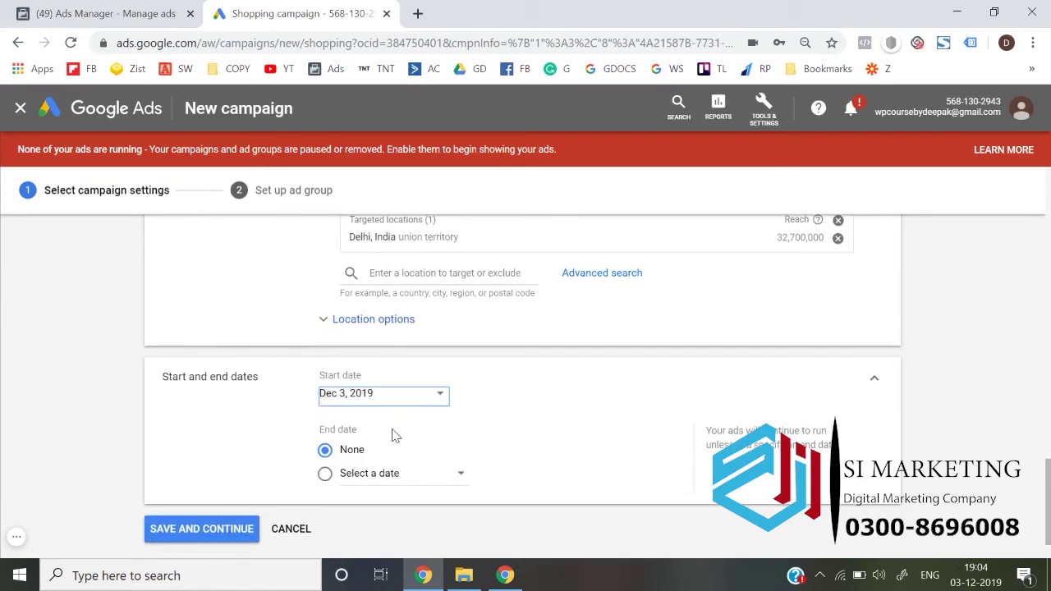
click(158, 532)
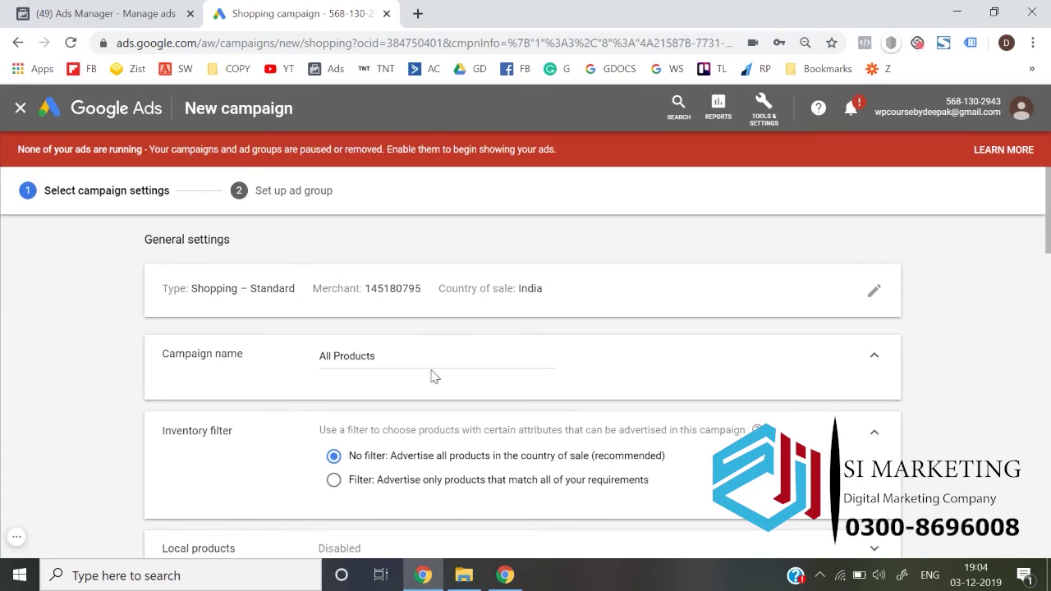
Switch the inventory filter on again to examine its attribute list, and switch back to No filter
scroll(434, 377, down, 1)
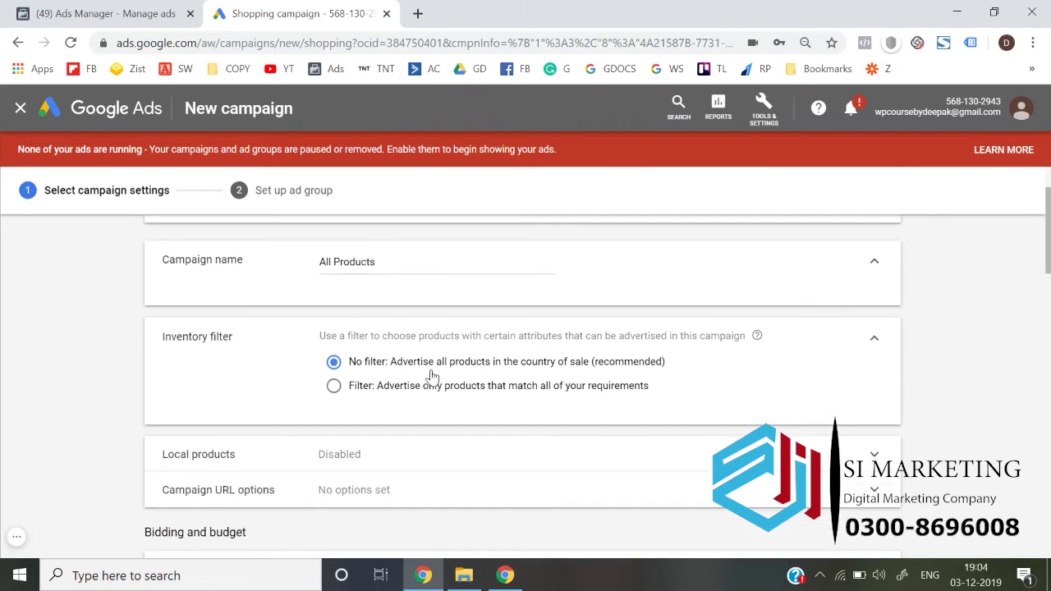
click(357, 388)
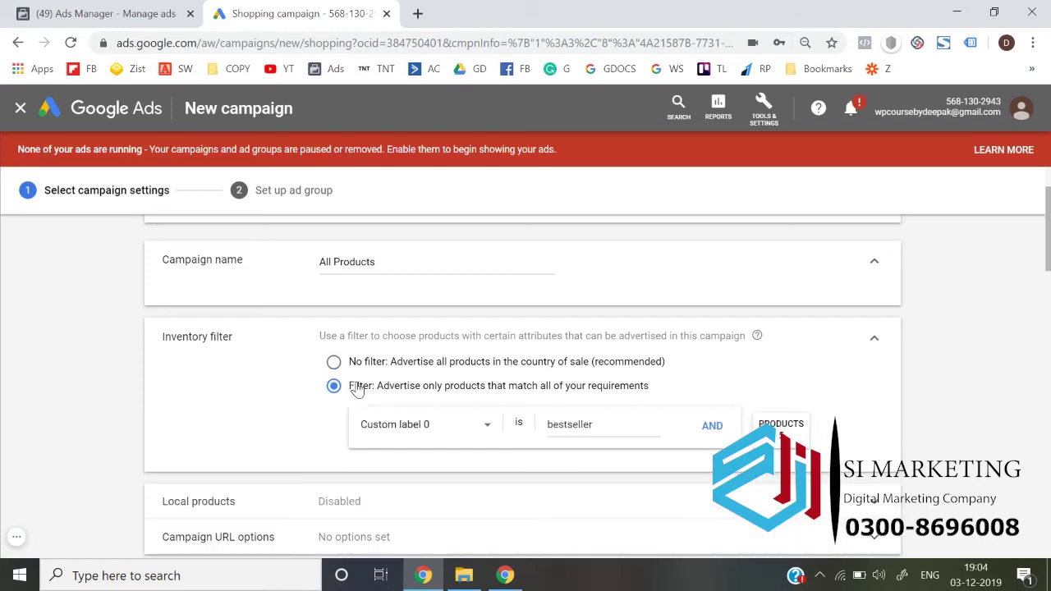
click(448, 429)
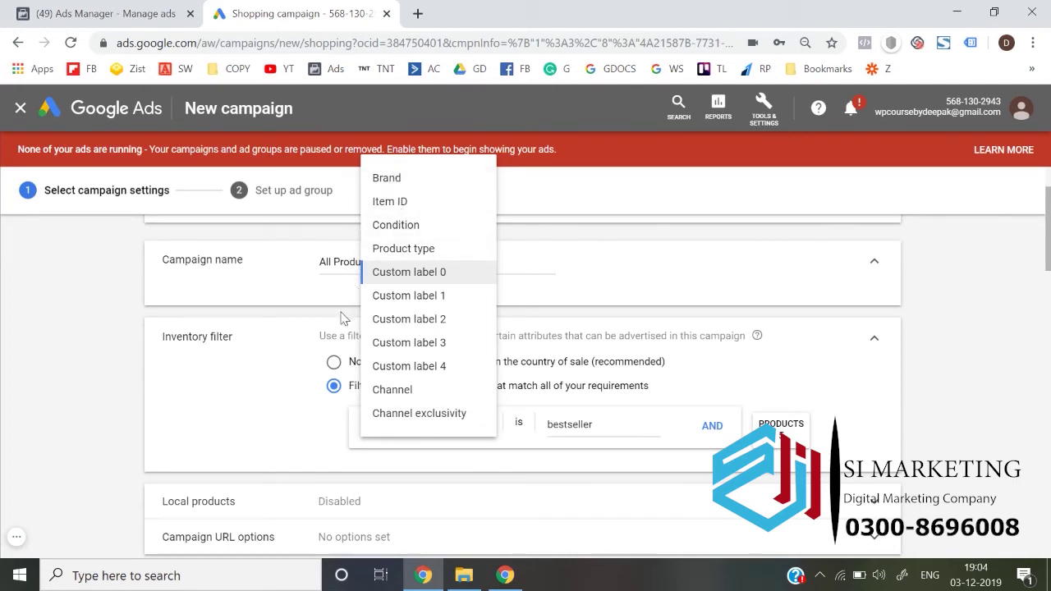
click(334, 363)
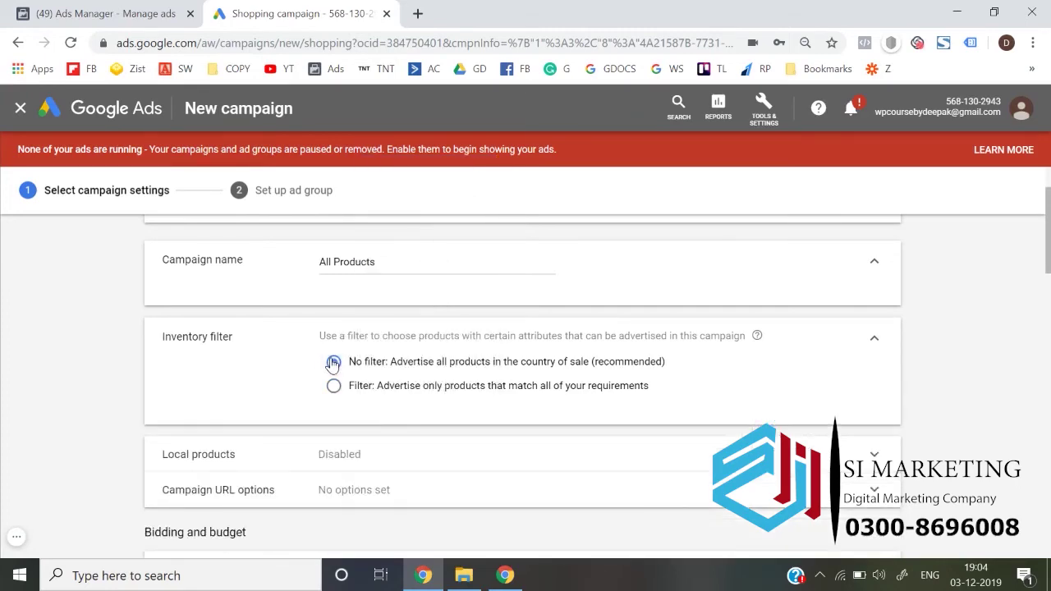
Check the remaining campaign settings down to the start and end dates, and save them to continue to the ad group setup
scroll(333, 363, down, 4)
scroll(332, 365, down, 7)
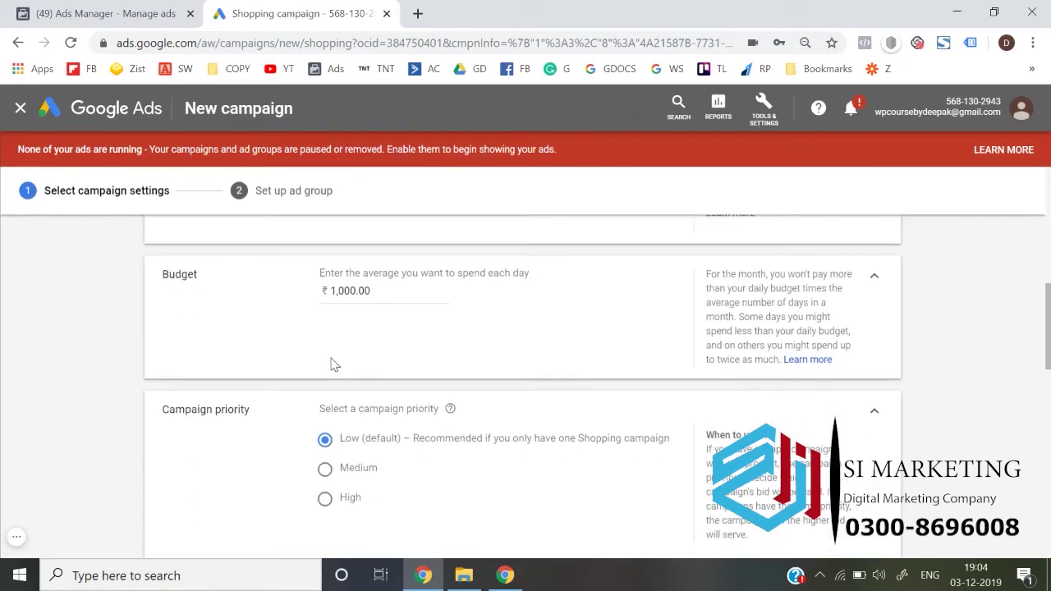
scroll(333, 364, down, 7)
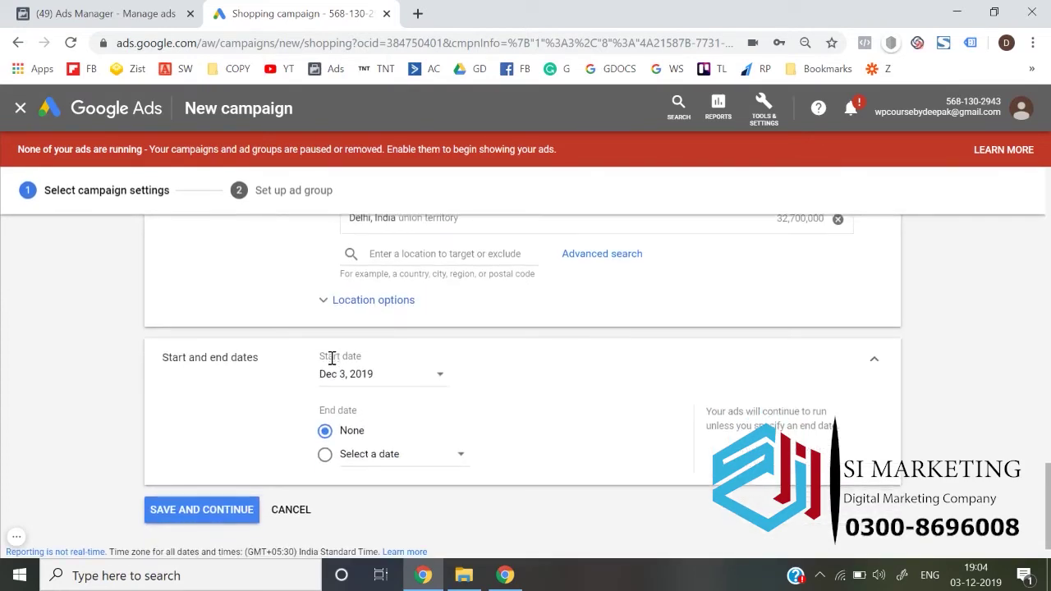
scroll(332, 362, down, 1)
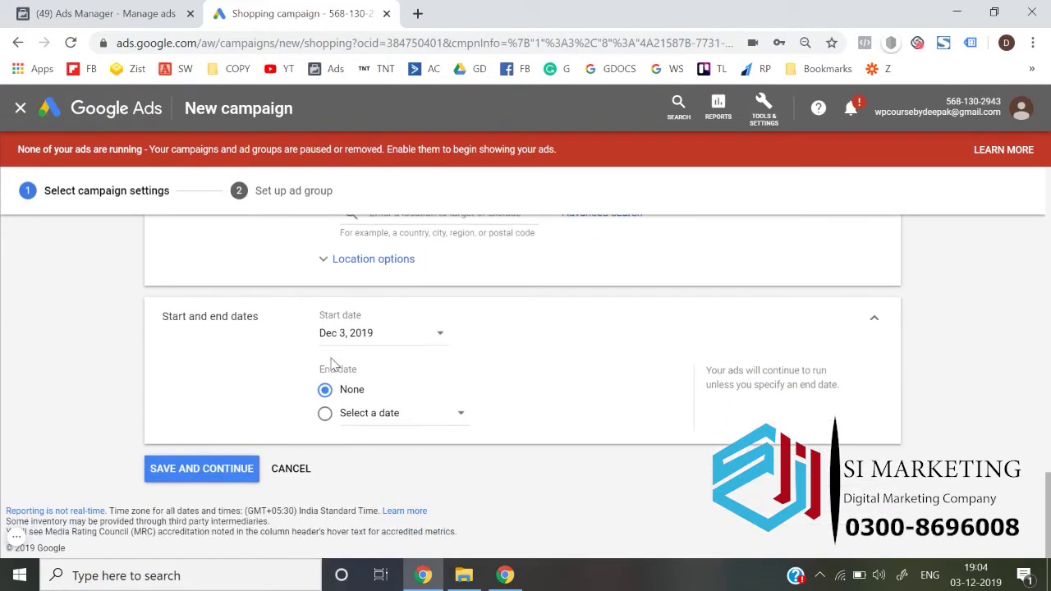
click(245, 479)
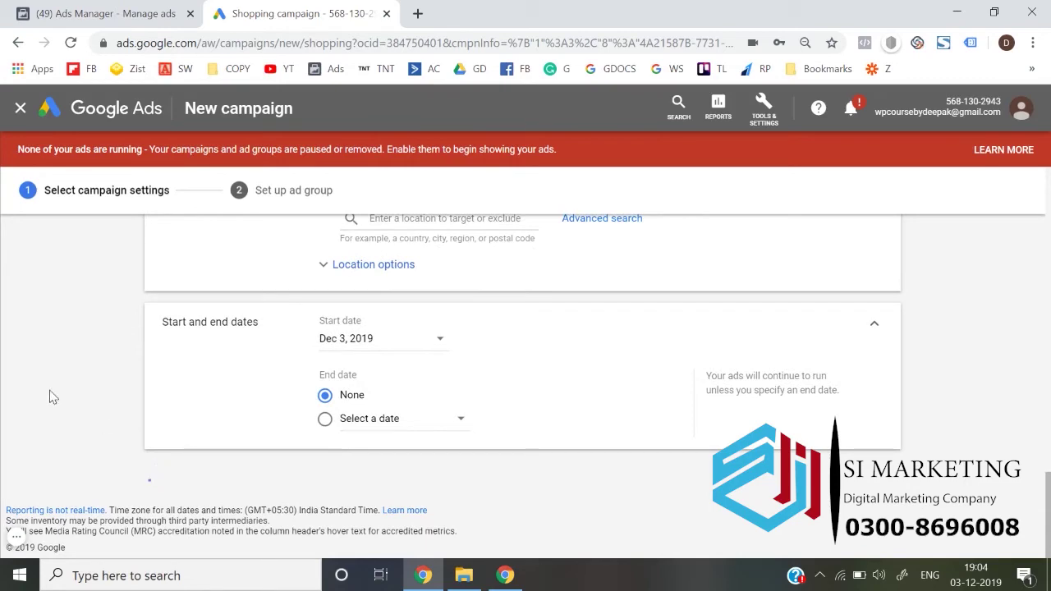
Look through the ad group form and select the Showcase Shopping ad group type to view its settings
scroll(51, 394, down, 2)
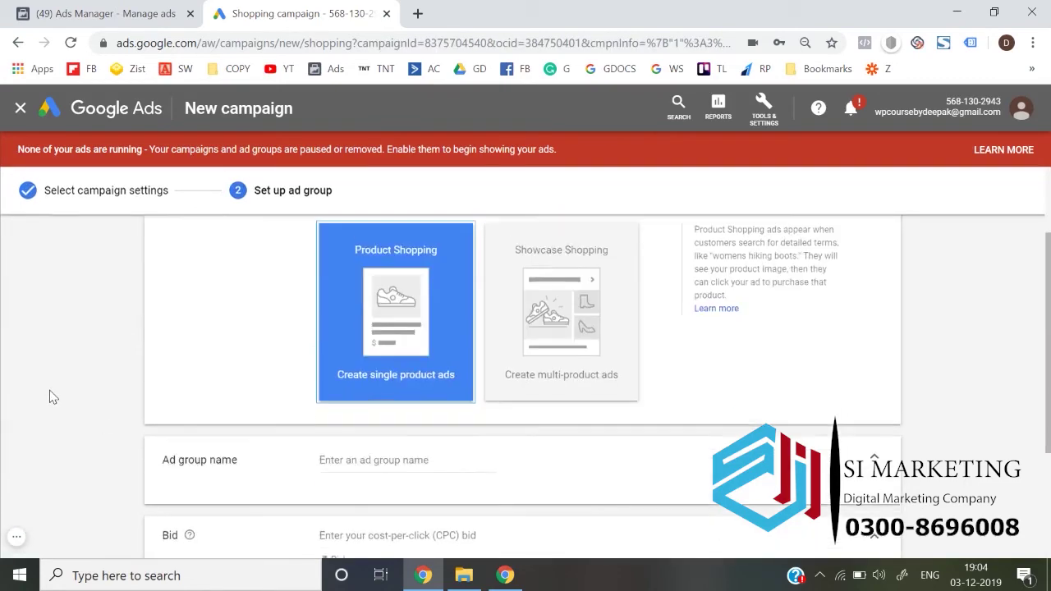
scroll(230, 350, down, 2)
scroll(230, 349, up, 3)
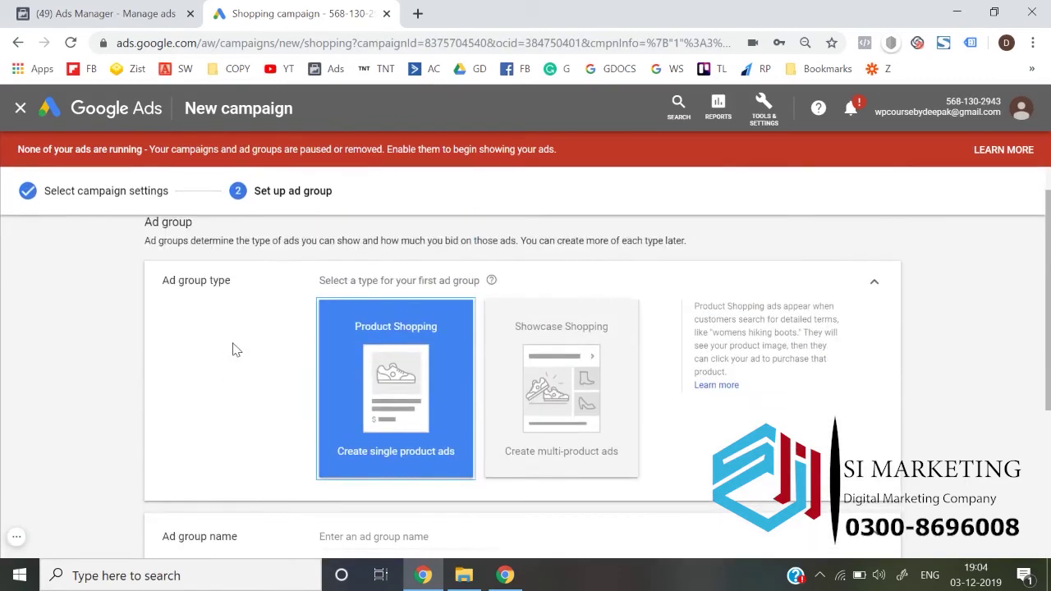
click(580, 428)
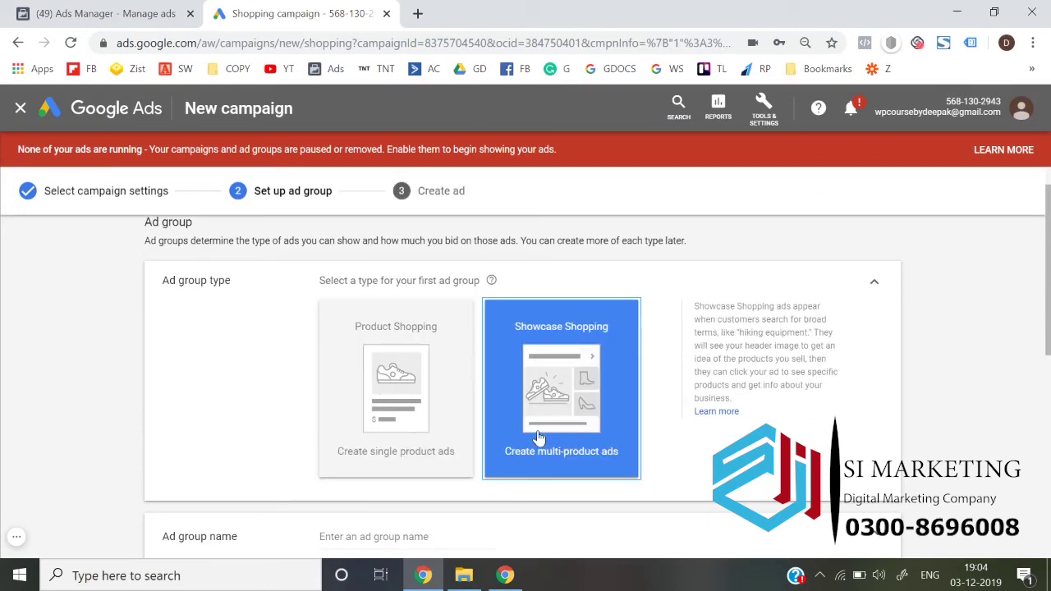
scroll(358, 431, down, 2)
scroll(360, 436, up, 2)
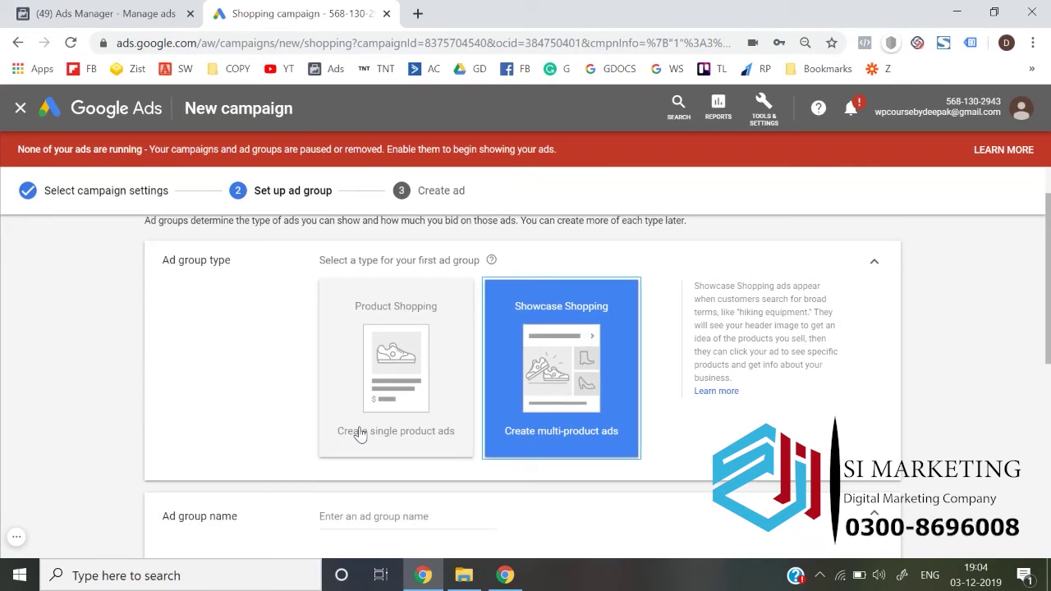
Search Google in a new browser tab for shoes and refine the search to shoes online
click(419, 13)
text(shoes)
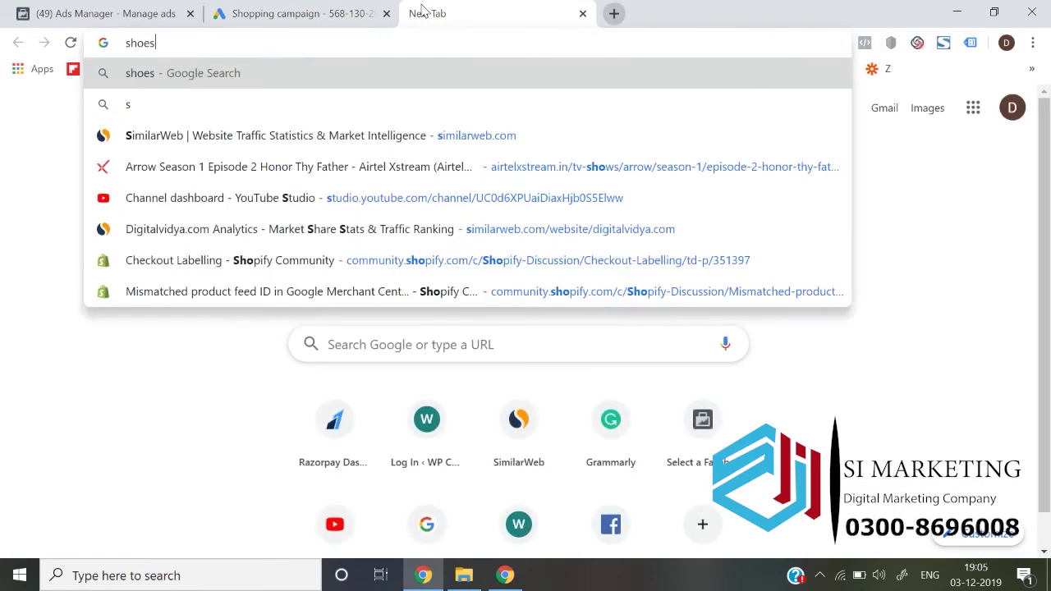
key(Return)
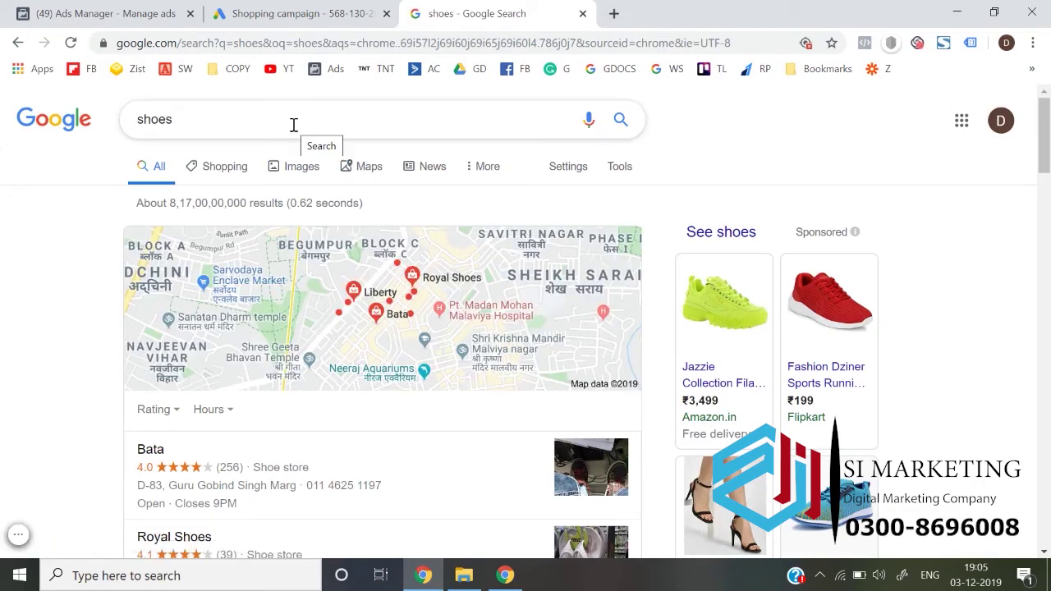
click(293, 124)
text(online)
key(Return)
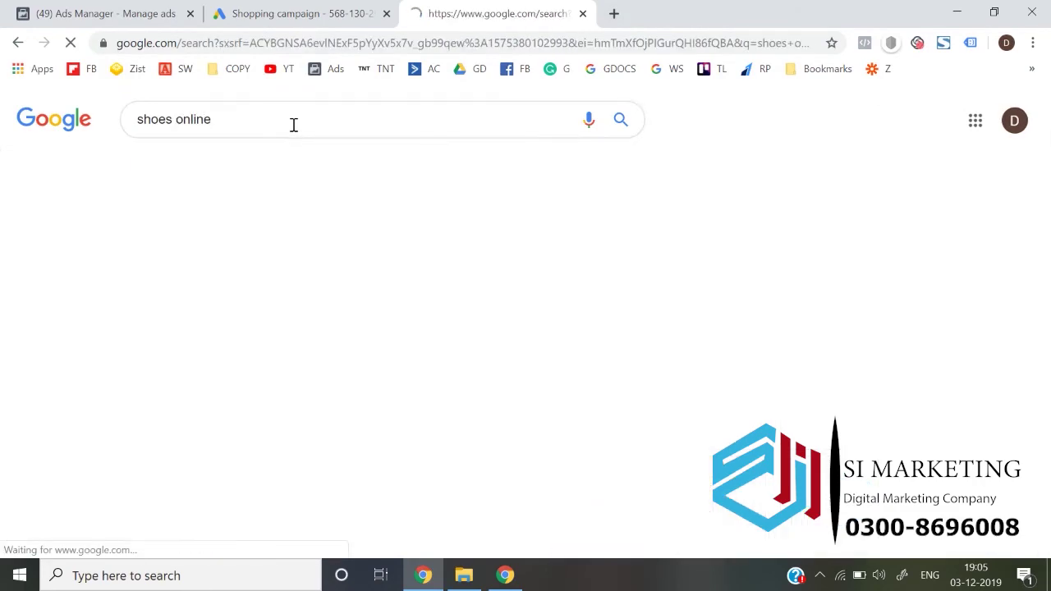
Search Google for tshirt under 500 and examine the sponsored shopping ads and the results
click(241, 120)
key(ctrl+a)
text(tshirt )
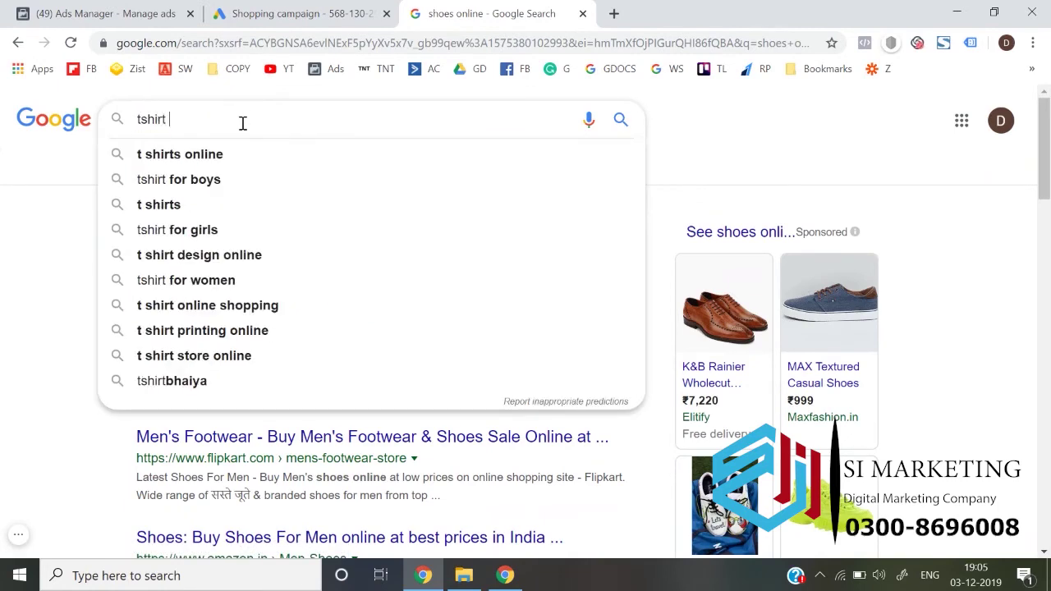
text(under 500)
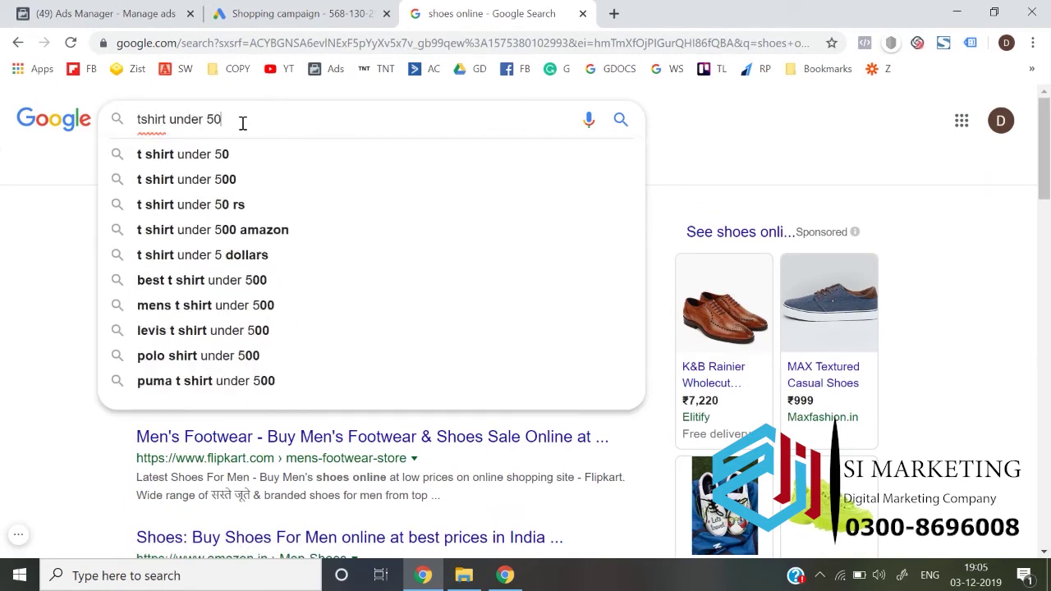
key(Return)
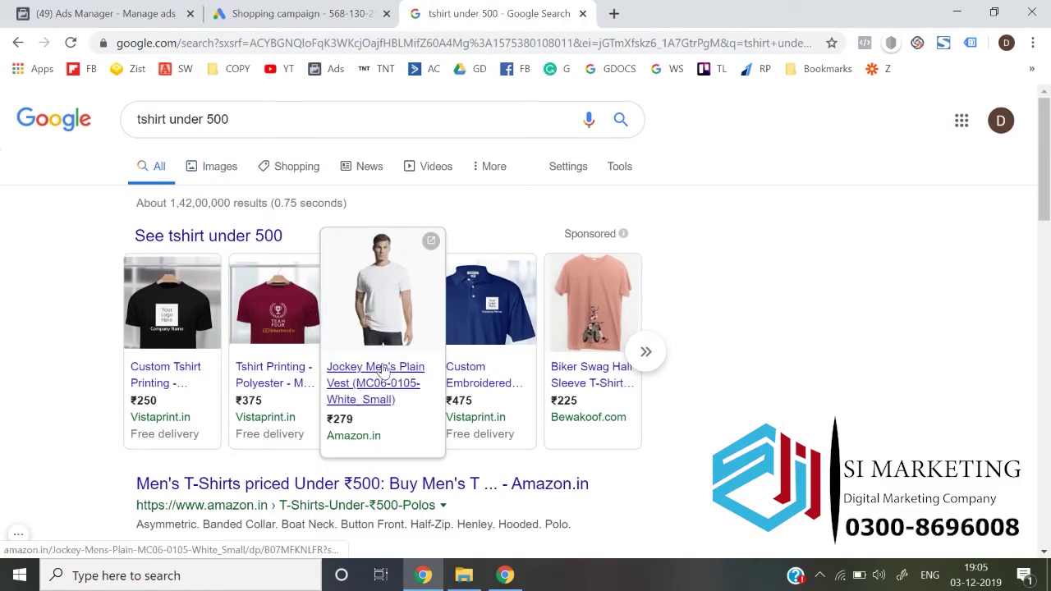
scroll(200, 353, down, 5)
scroll(201, 355, down, 5)
scroll(204, 357, up, 10)
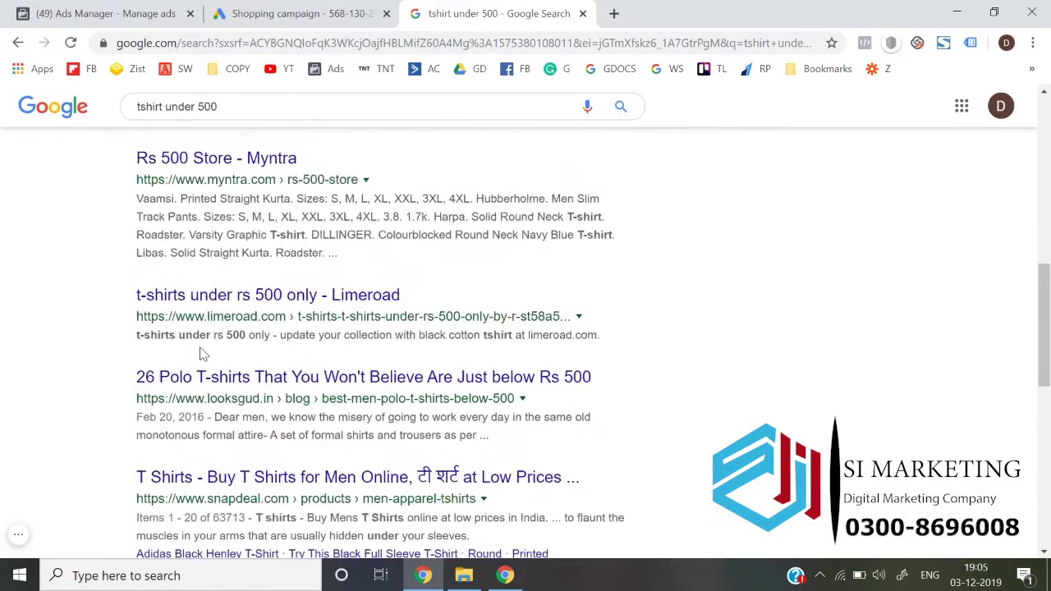
Search Google for t-shirt under 500 and for tshirts, and switch to the suggested spelling t shirt
click(142, 117)
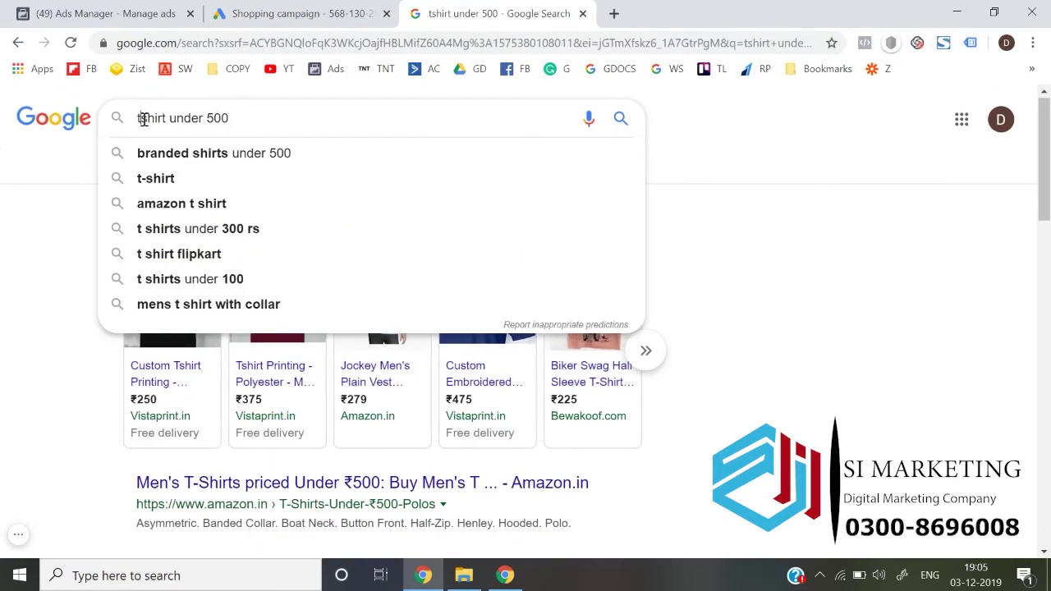
text(-)
key(Return)
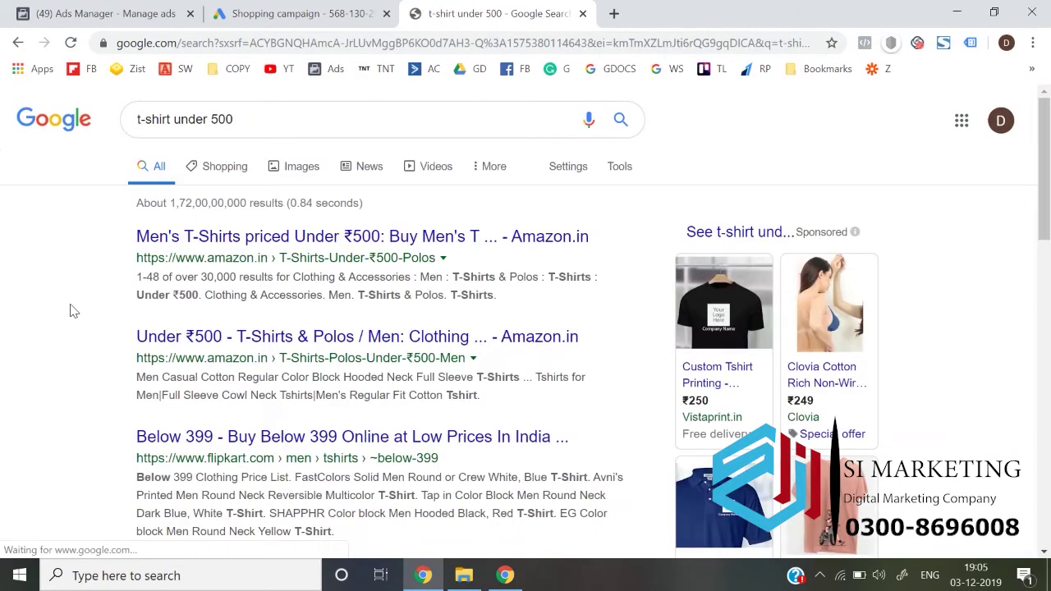
triple_click(241, 120)
text(tshirts)
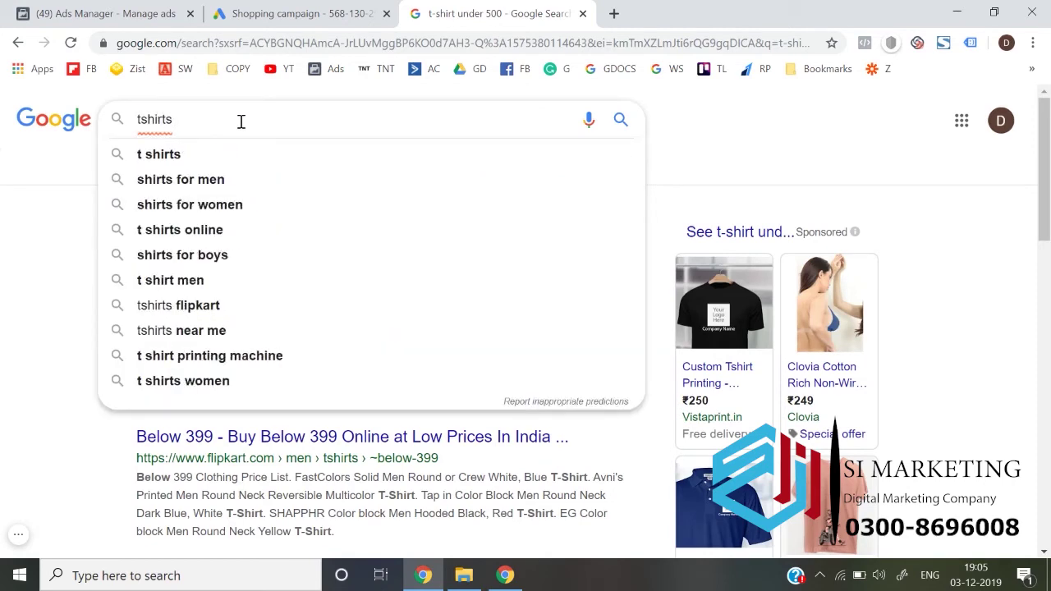
key(Return)
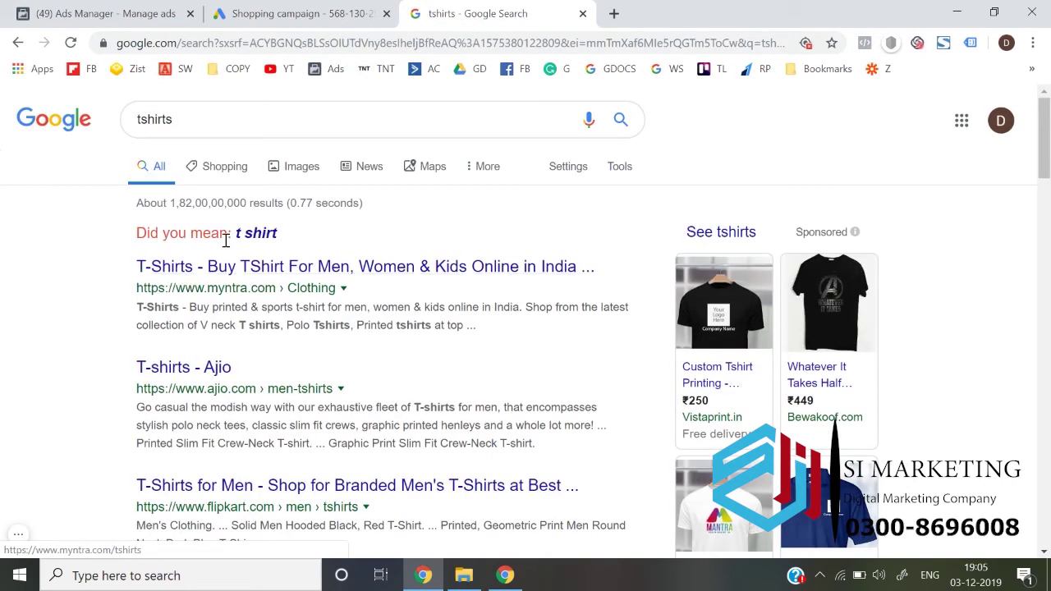
click(248, 235)
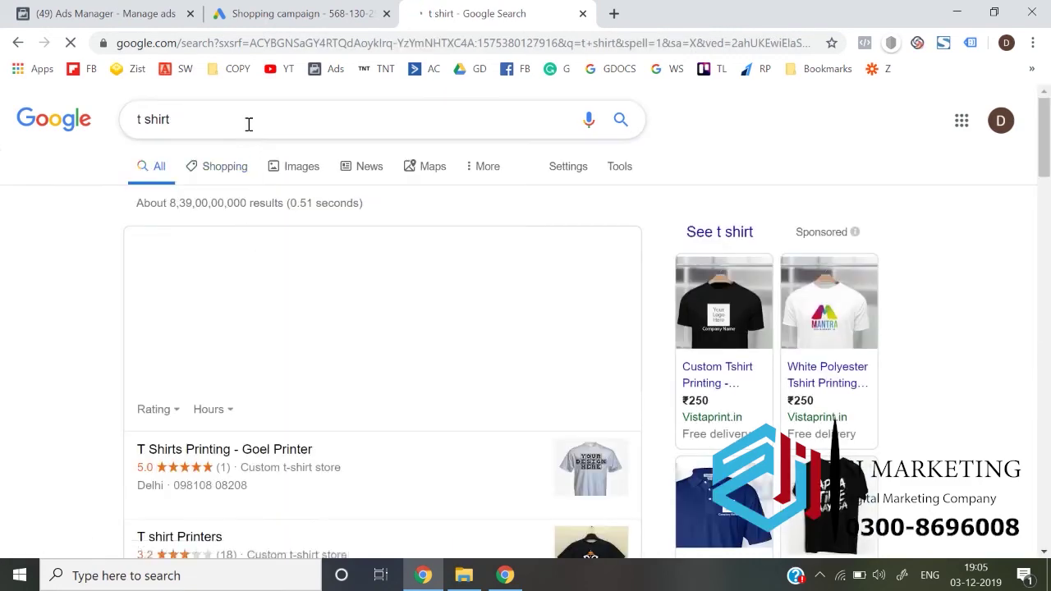
Search Google for jeans under 2000 to see the sponsored shopping ads
triple_click(249, 122)
text(jeans un)
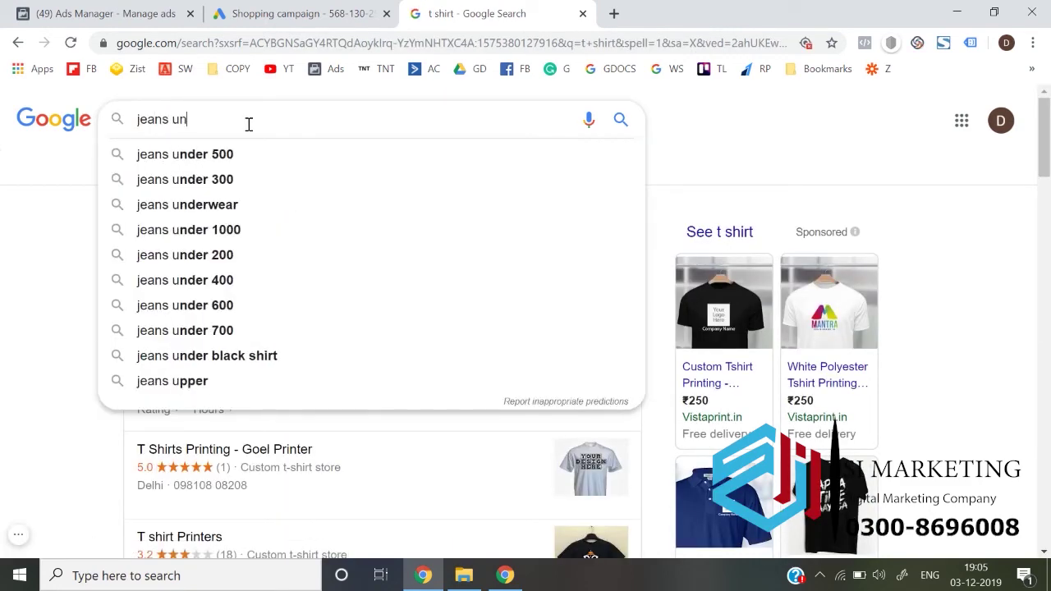
text(der 20000)
key(Return)
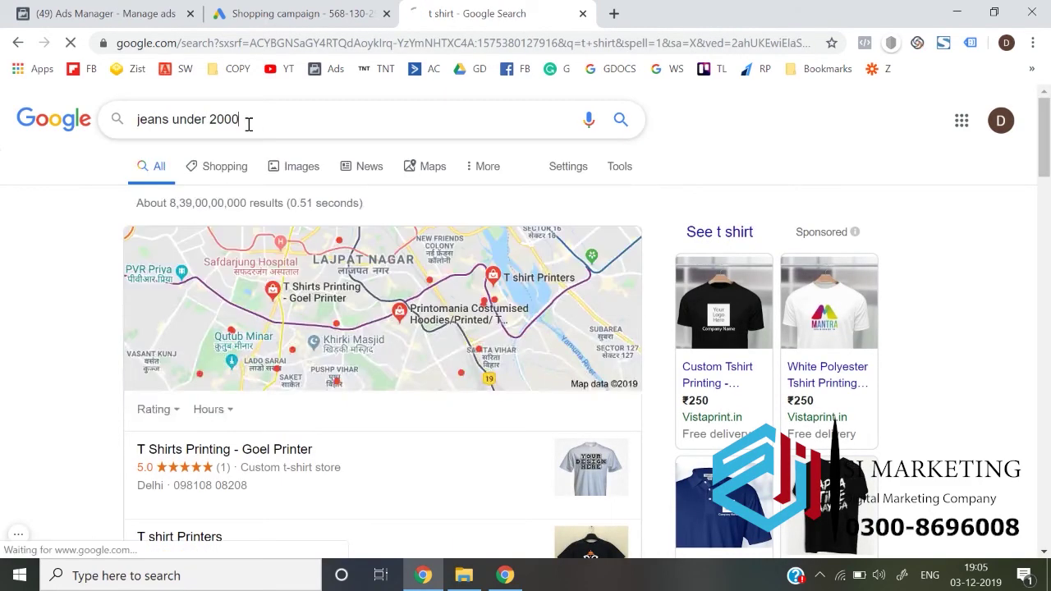
Search Google for branded jeans and examine the results and sponsored ads through to the second results page
click(266, 117)
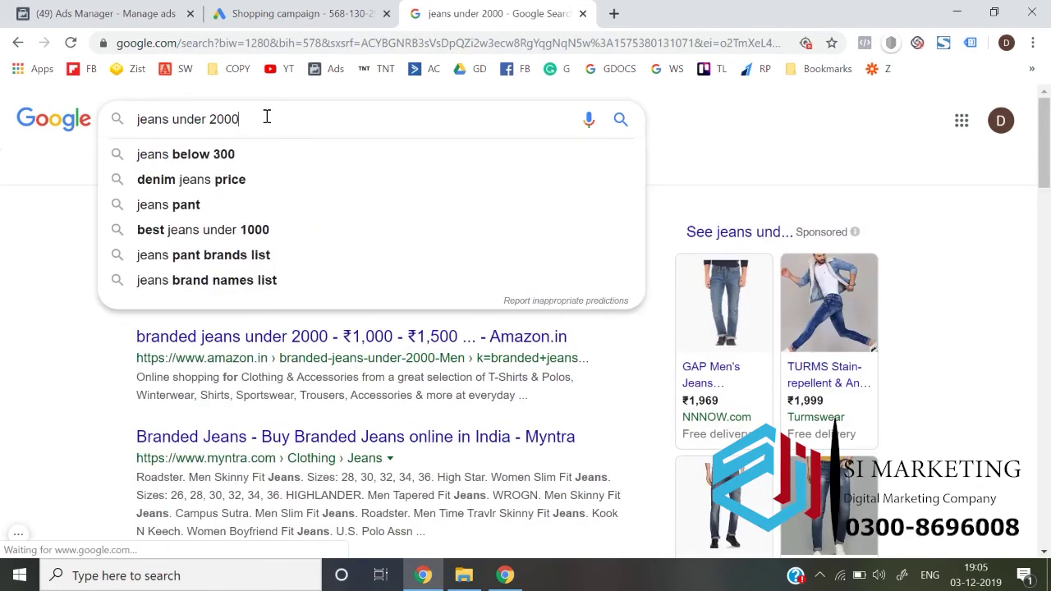
triple_click(266, 116)
text(branded jeans)
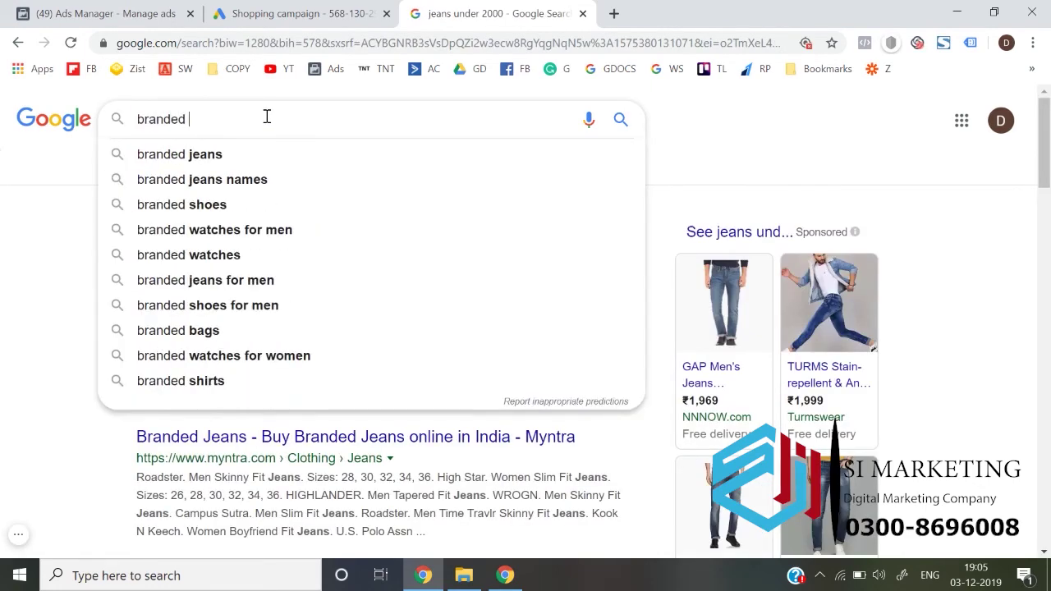
key(Return)
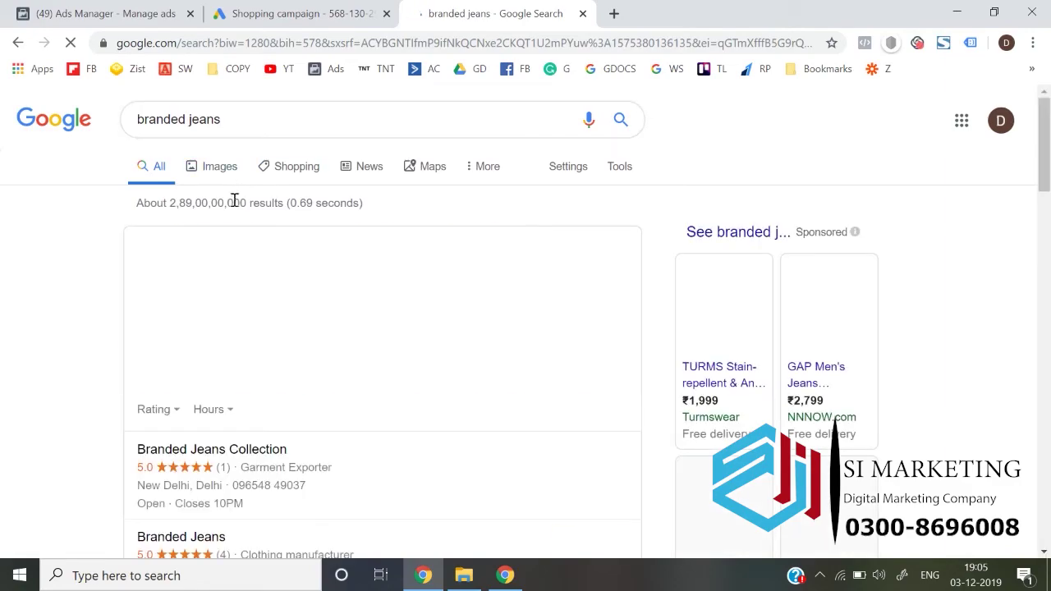
scroll(99, 381, down, 15)
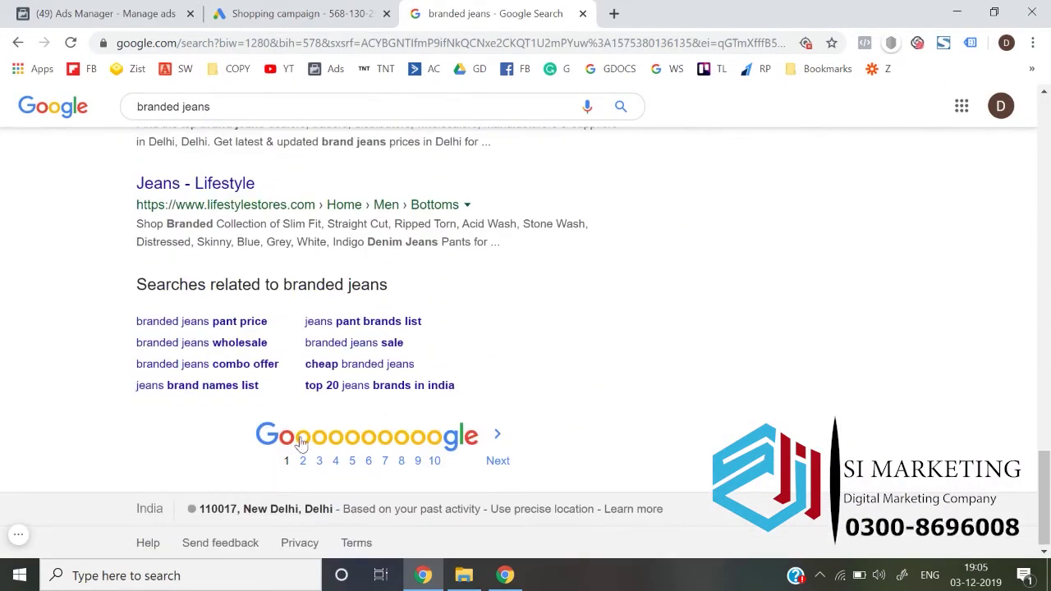
click(302, 460)
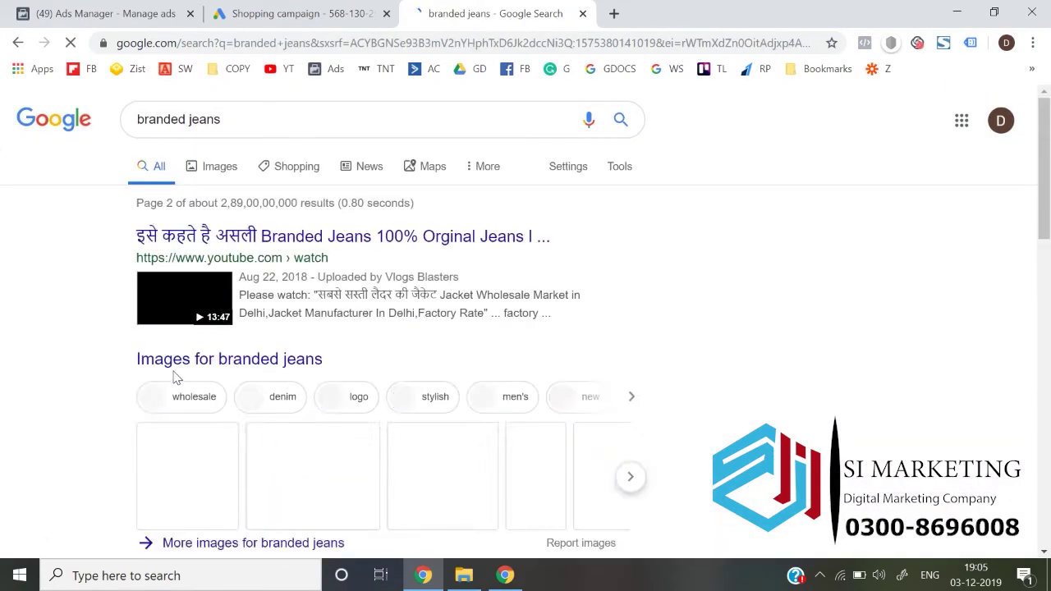
scroll(177, 379, down, 4)
scroll(175, 378, down, 8)
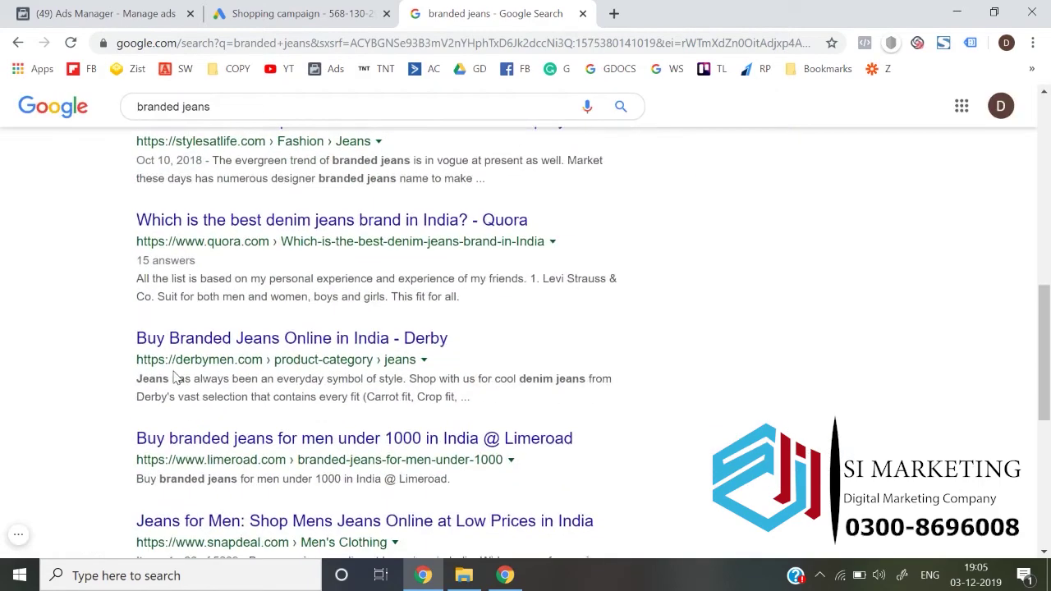
scroll(175, 378, up, 12)
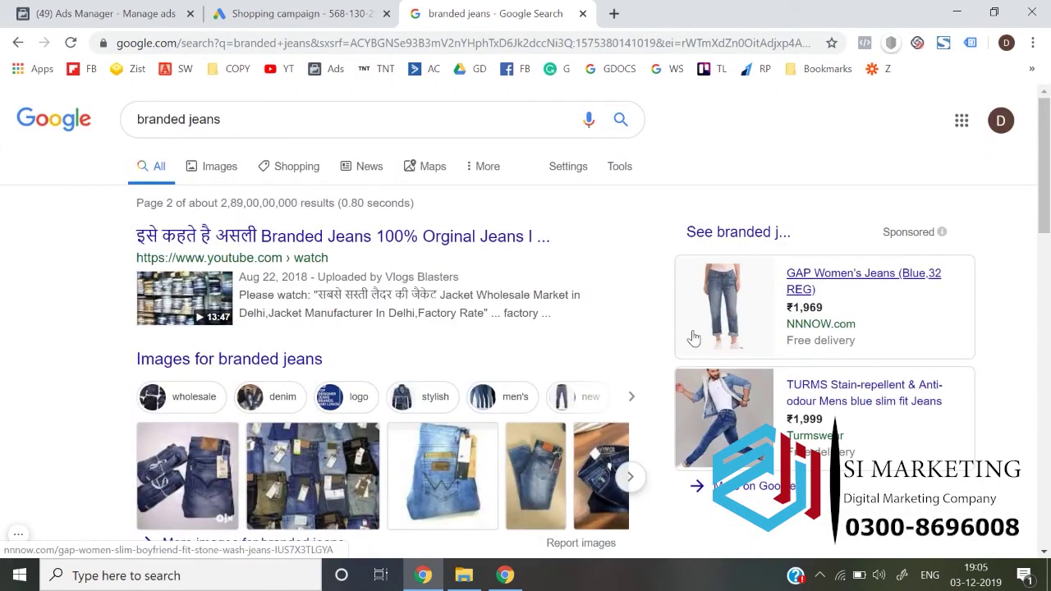
Search Google for jeans online shopping using the suggested query
click(308, 117)
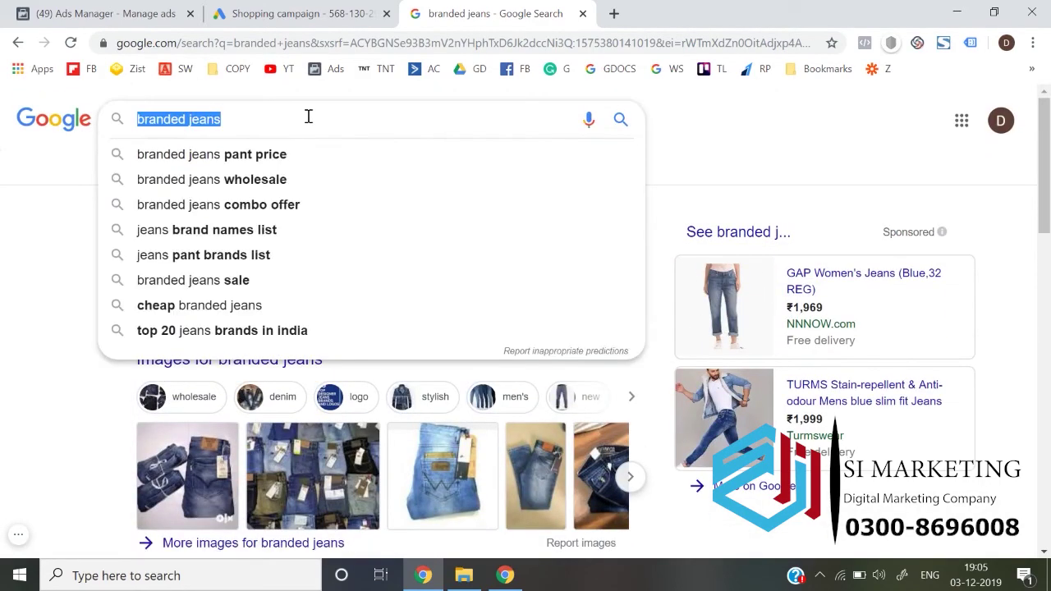
text(jeans )
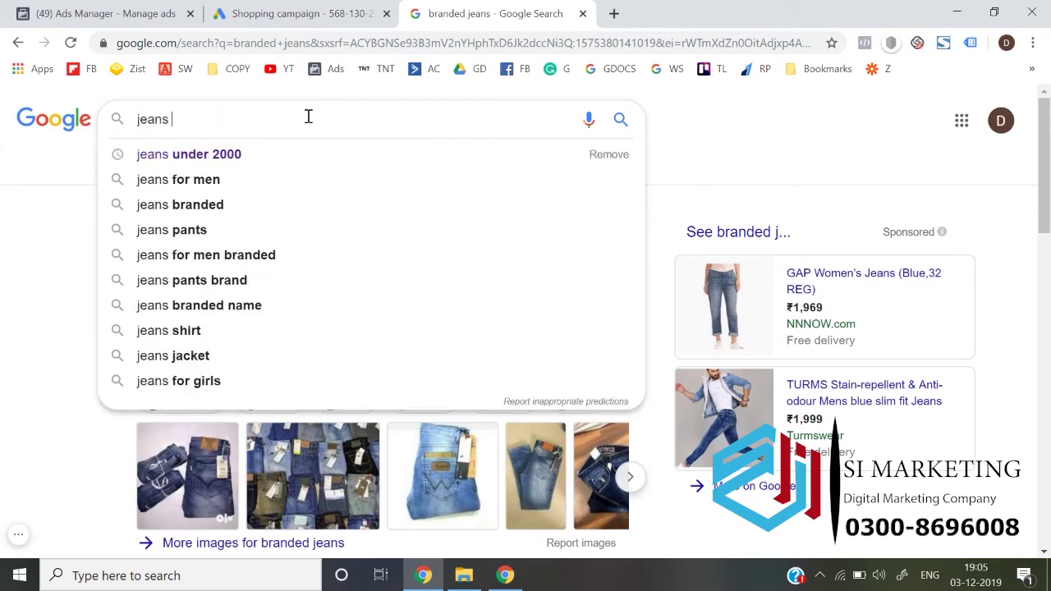
text(online)
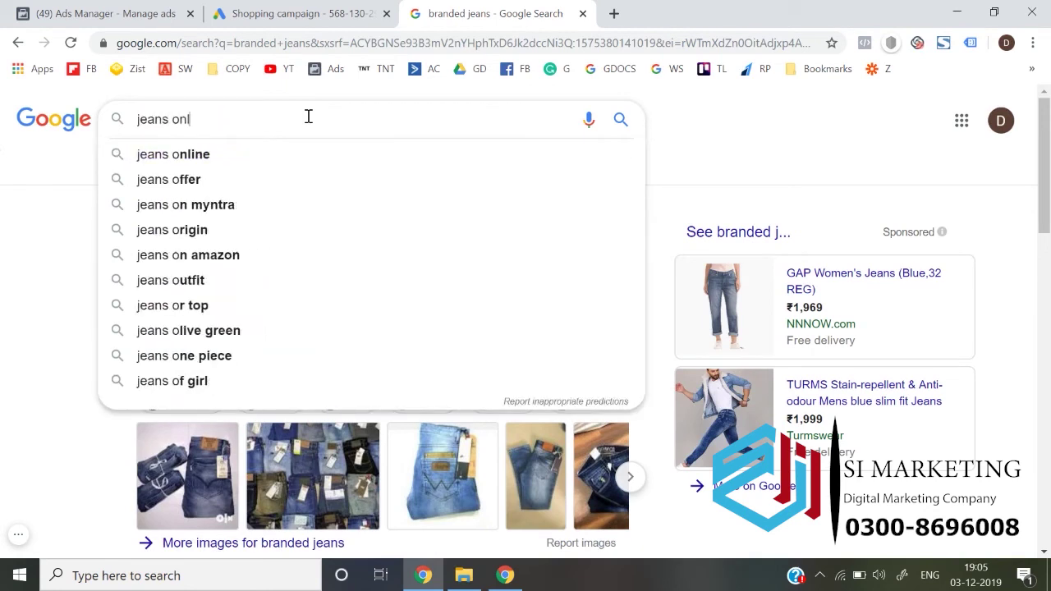
key(Down)
key(Down)
key(Return)
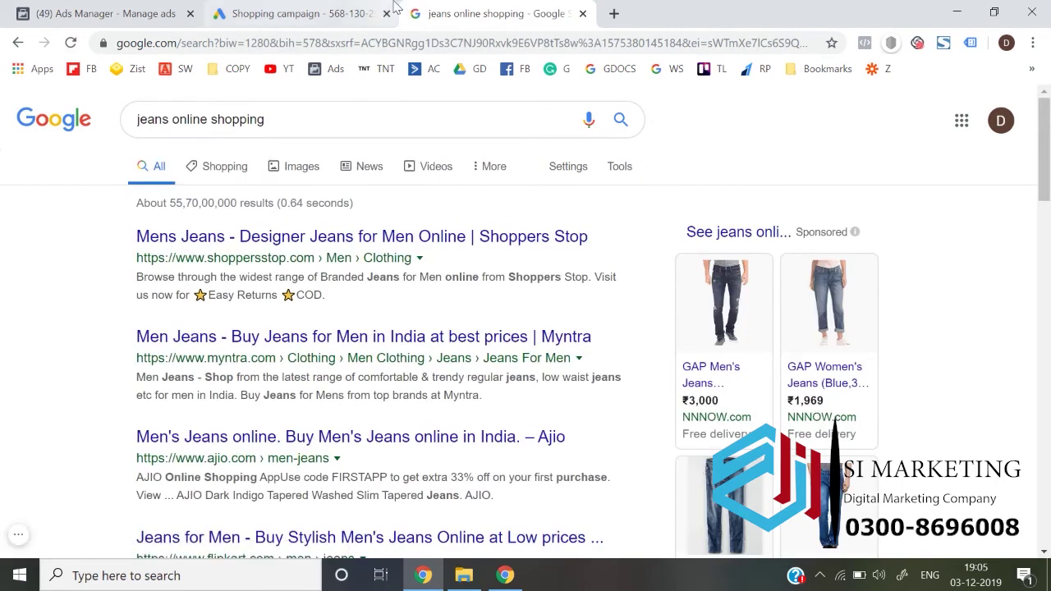
Return to the Google Ads campaign setup, compare the two ad group types, and select Product Shopping
click(296, 13)
click(435, 394)
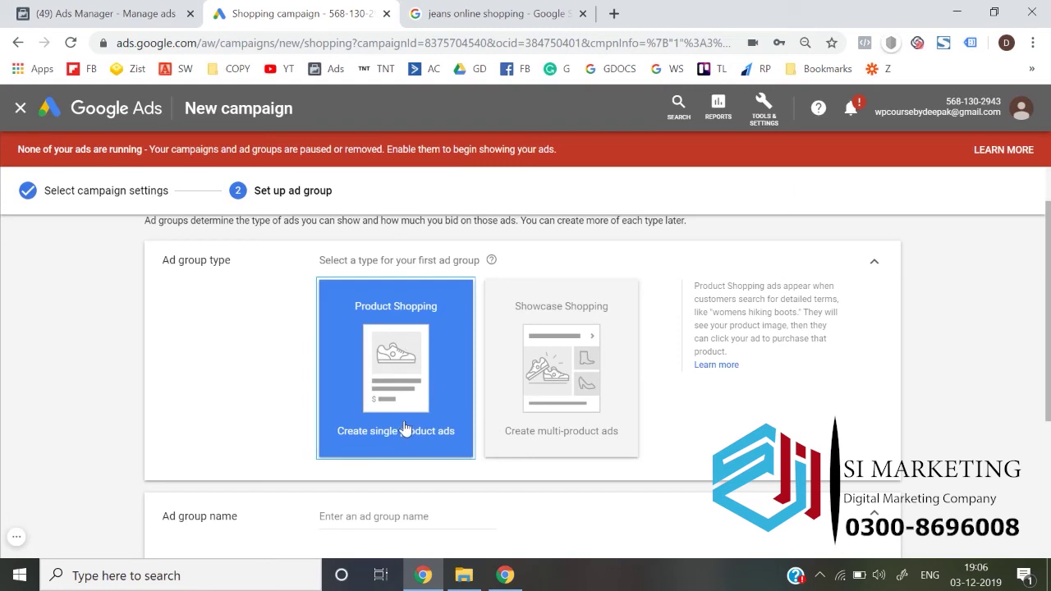
click(597, 398)
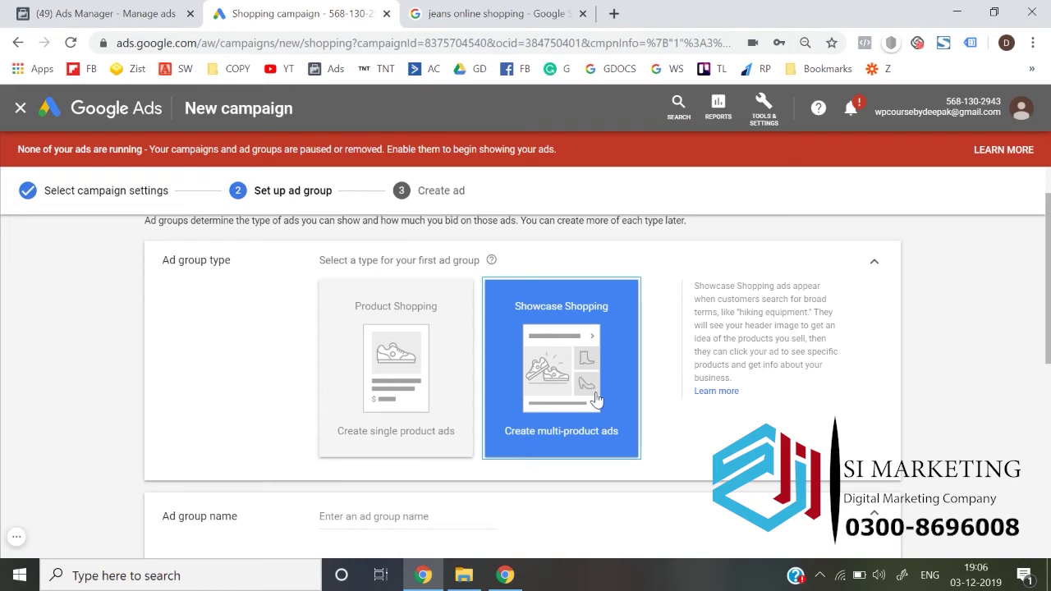
click(380, 355)
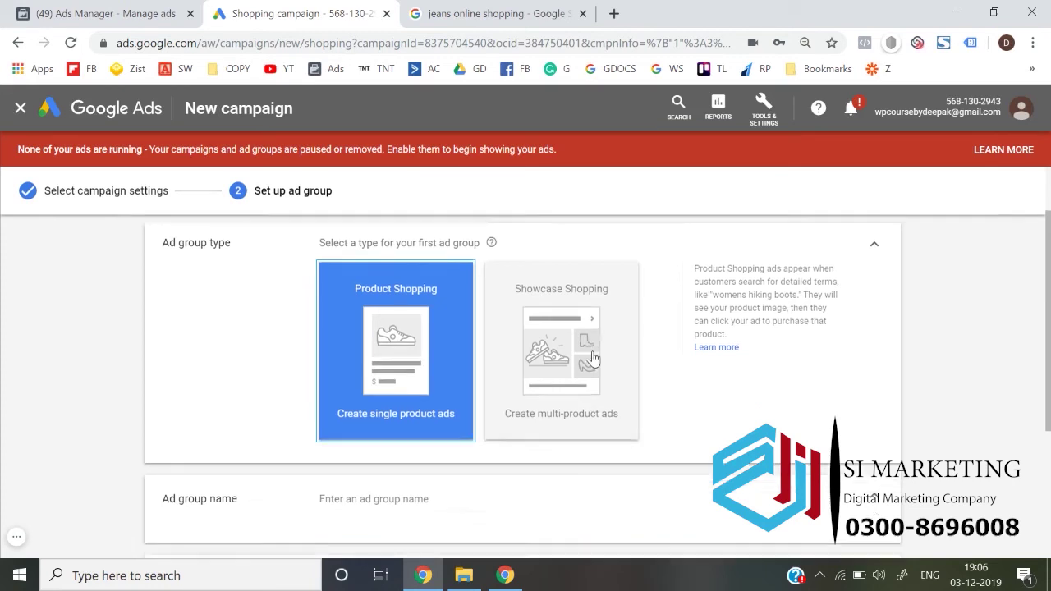
Name the ad group All Products Ad Group, set its cost-per-click bid to ₹14, and save it
scroll(593, 358, down, 3)
click(387, 278)
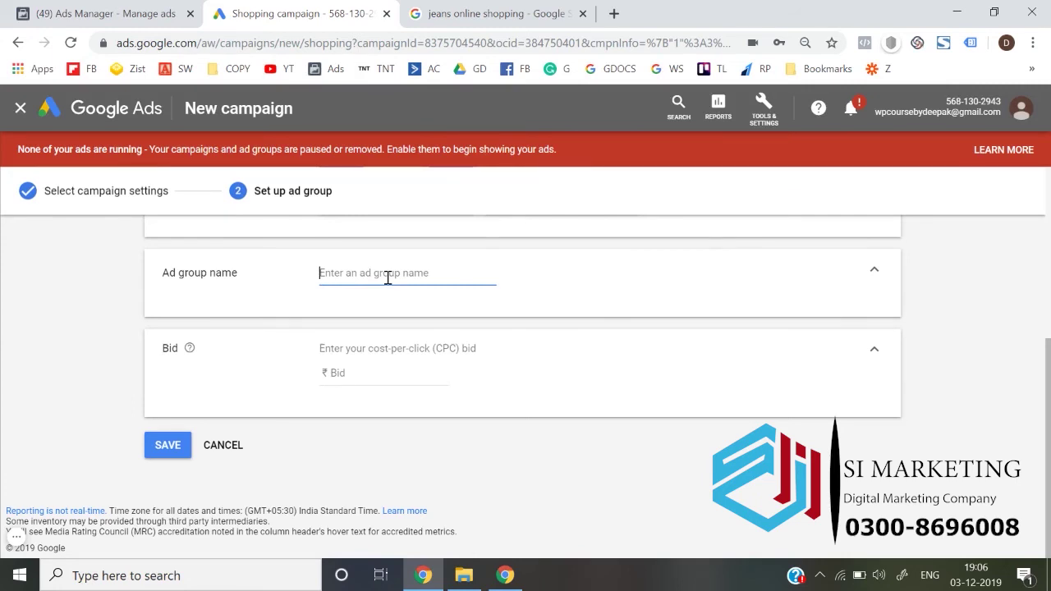
text(All Products Ad Group)
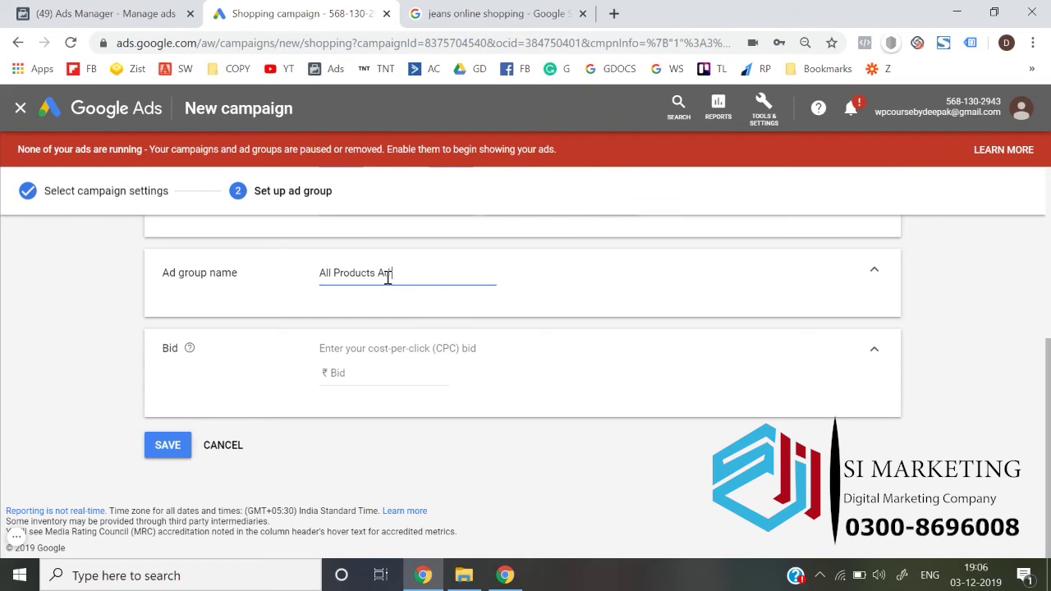
click(379, 384)
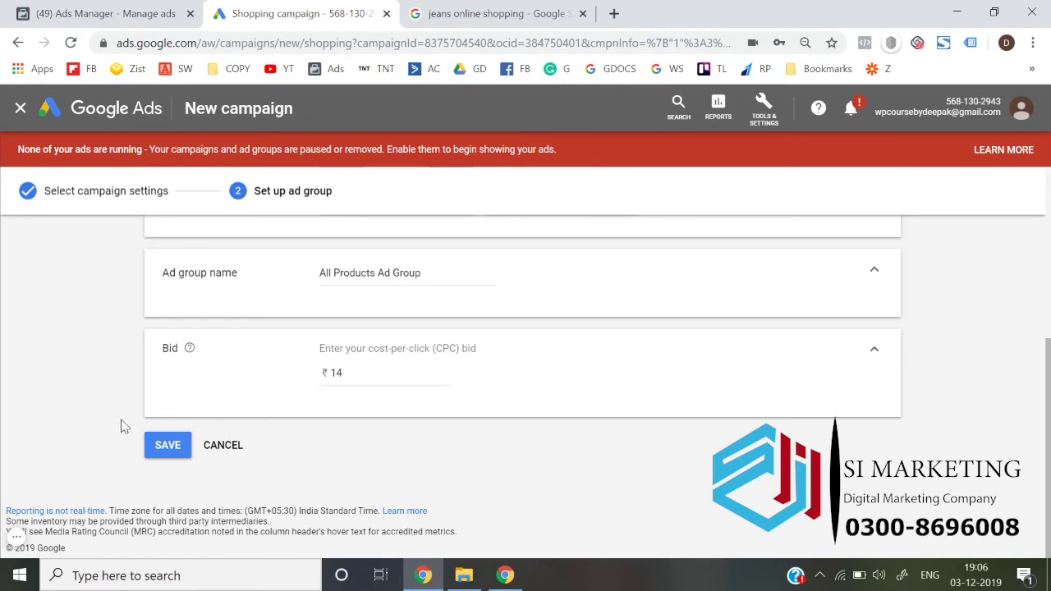
click(168, 446)
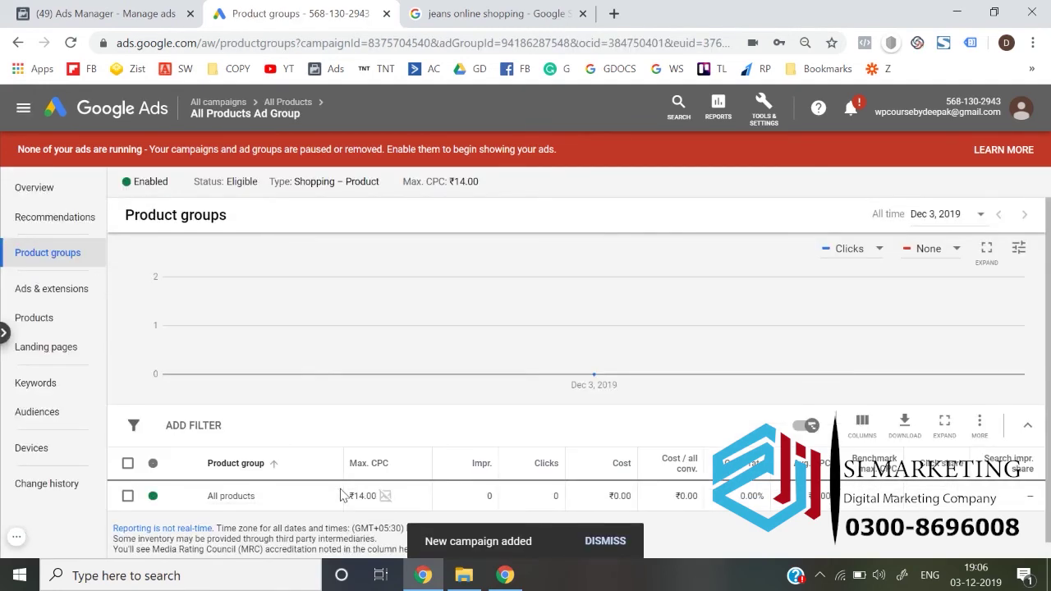
scroll(341, 494, down, 1)
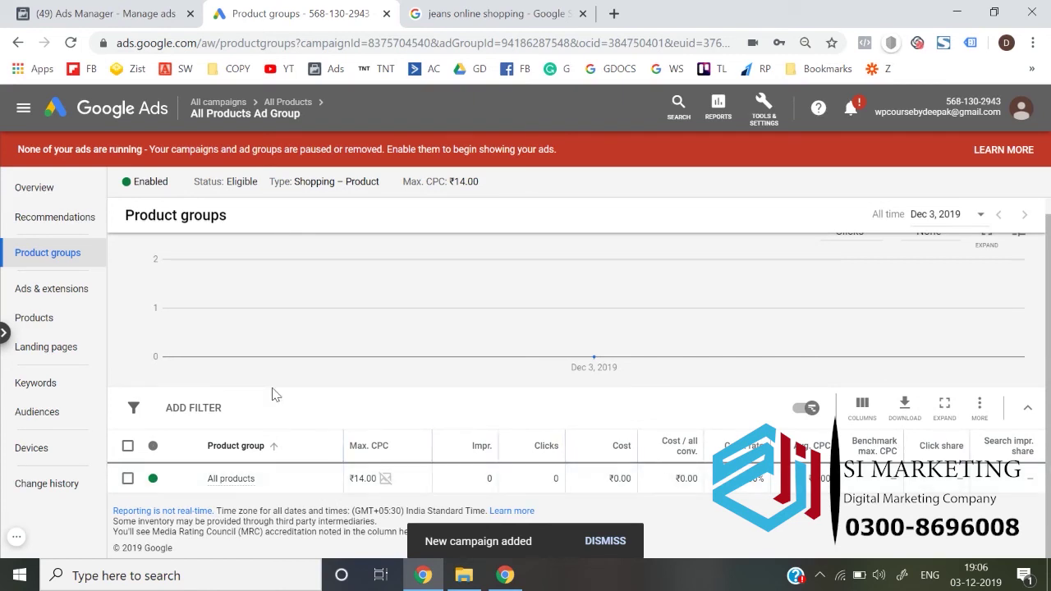
scroll(275, 394, up, 1)
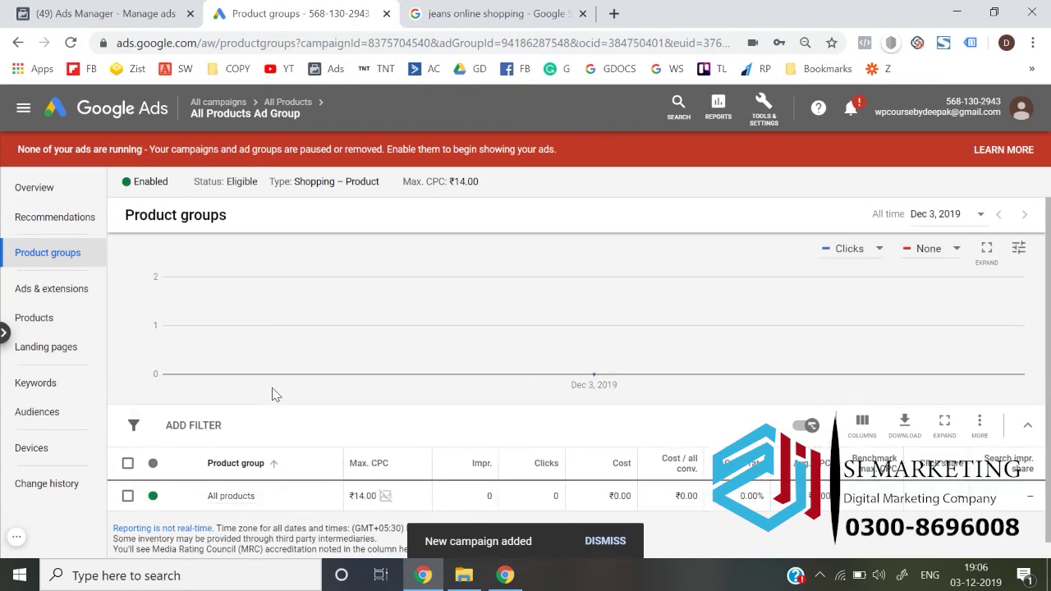
Open the All Products campaign from the list of all campaigns and examine its ad groups table
click(104, 107)
scroll(271, 397, down, 1)
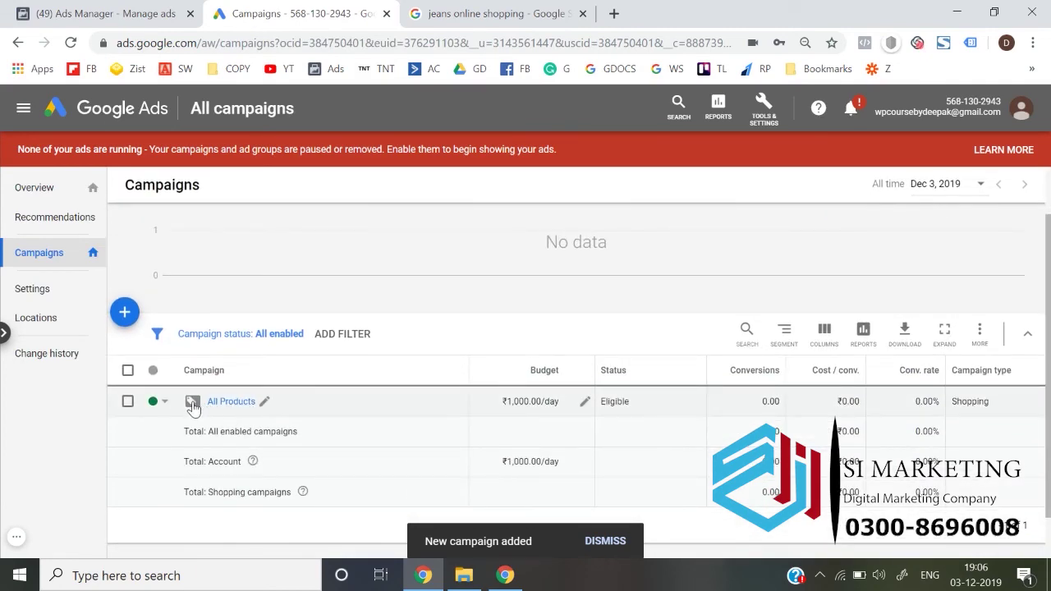
click(232, 402)
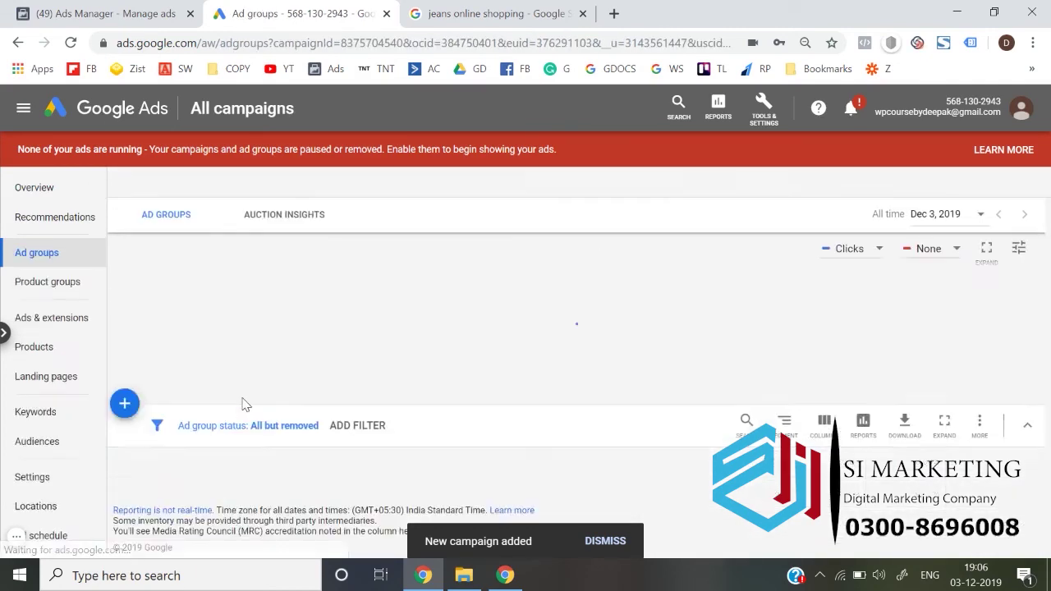
scroll(382, 419, down, 1)
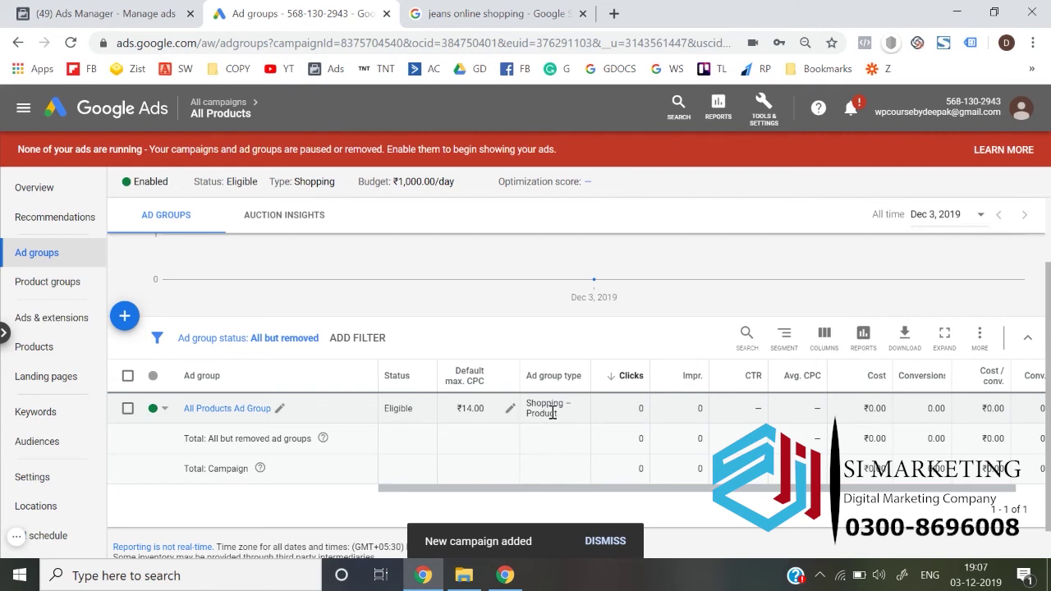
scroll(553, 414, right, 2)
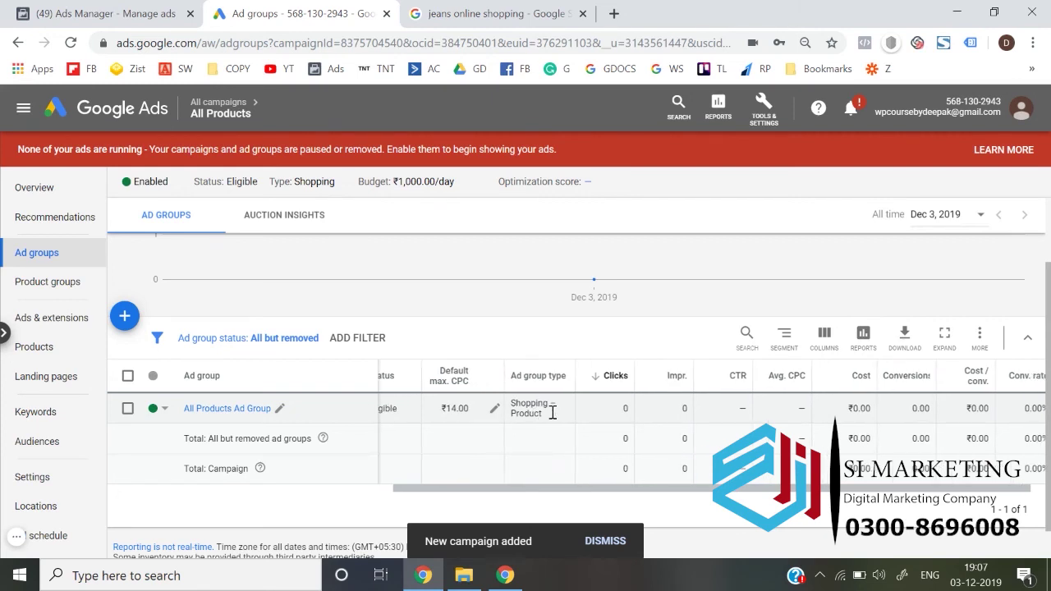
scroll(553, 413, left, 2)
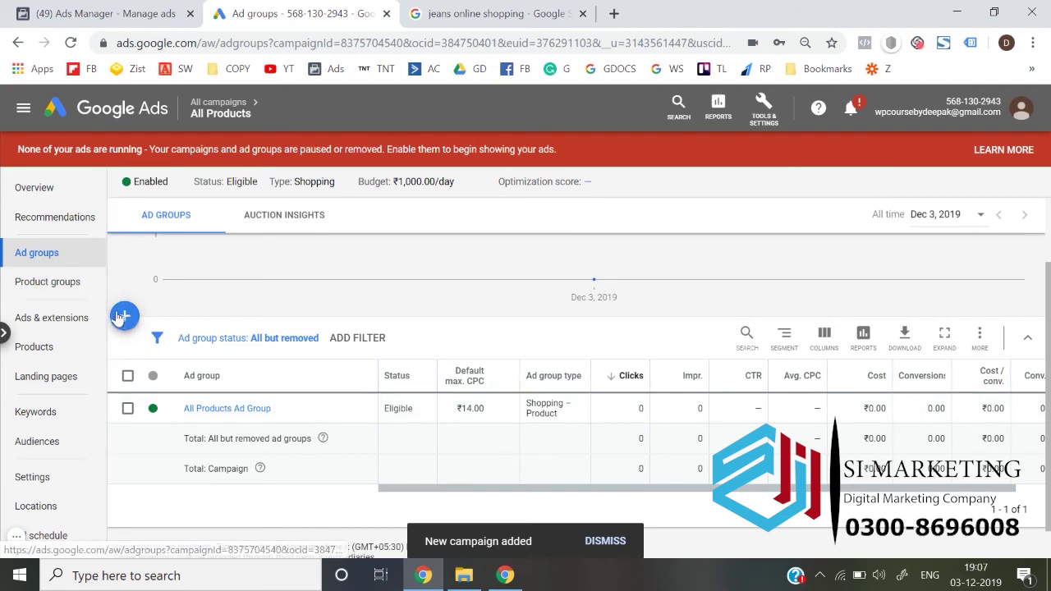
View the campaign's product groups with the product summary for All products, and open its ads and extensions
click(81, 294)
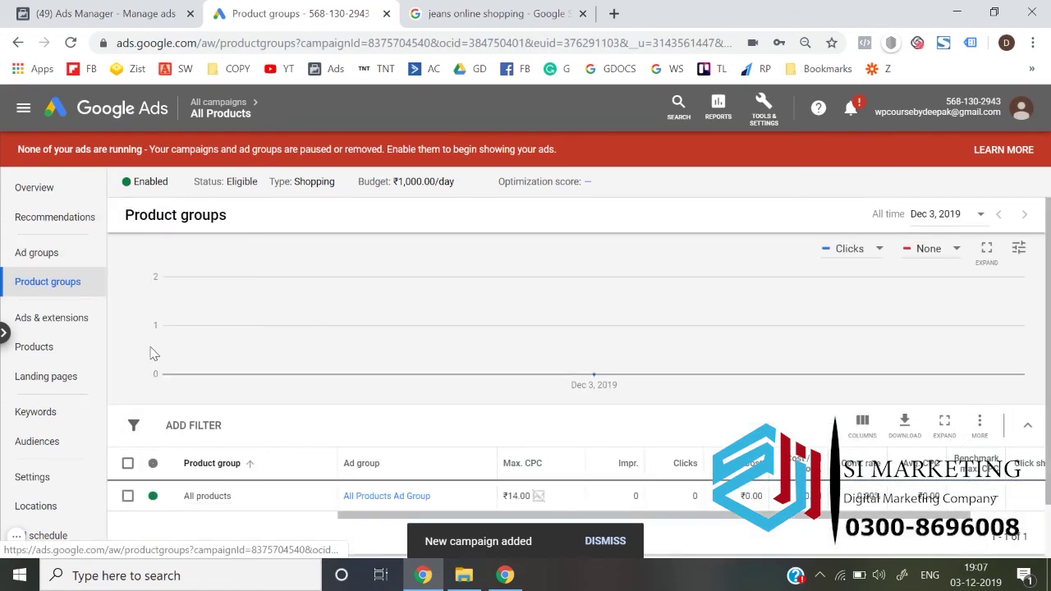
mouse_move(221, 460)
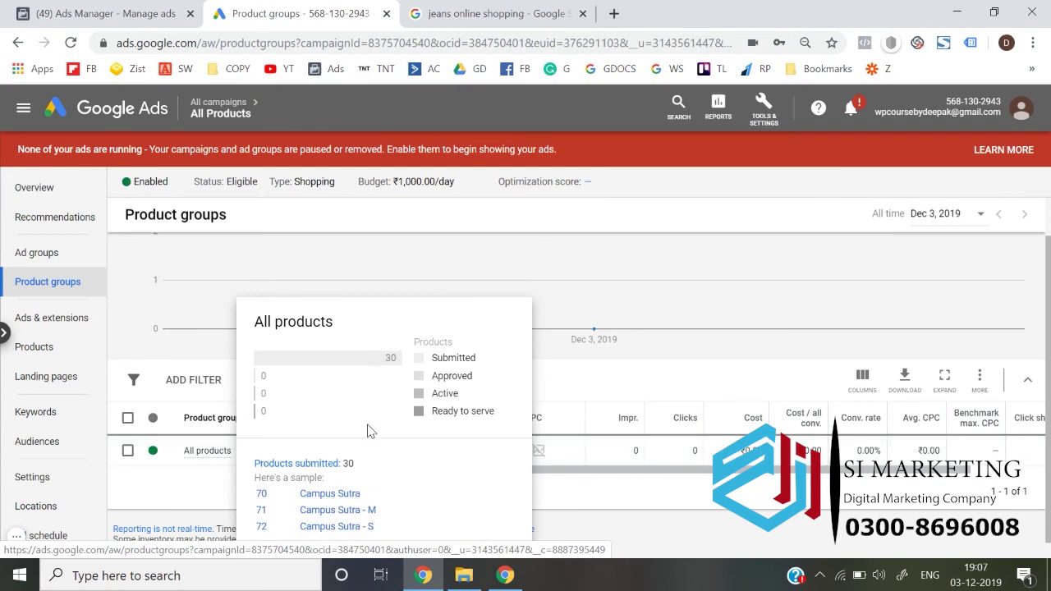
click(79, 320)
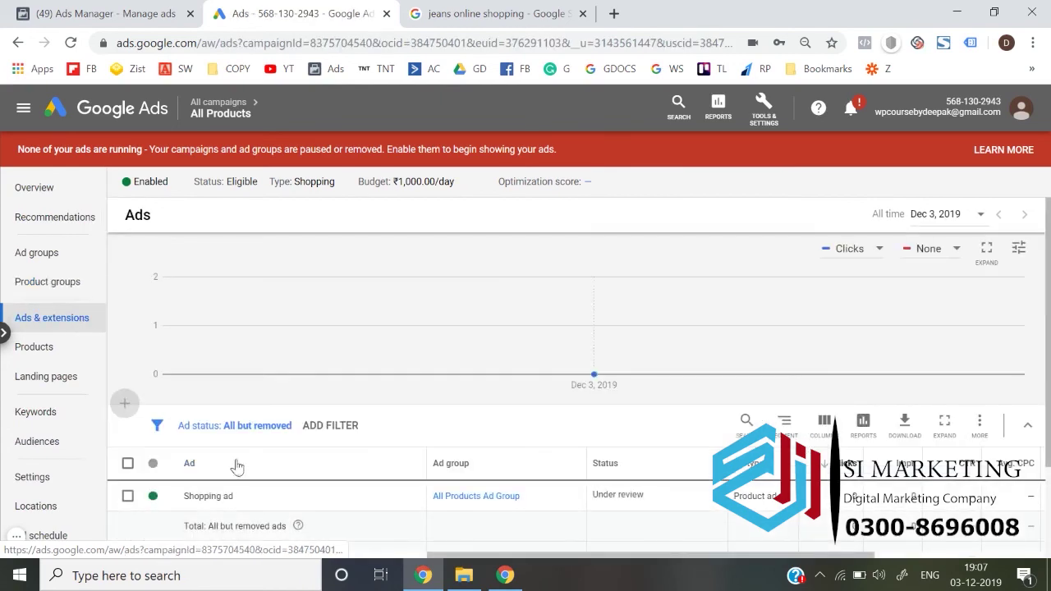
Open the products list of the All Products campaign and look through the listed items with their statuses and prices
scroll(228, 496, down, 1)
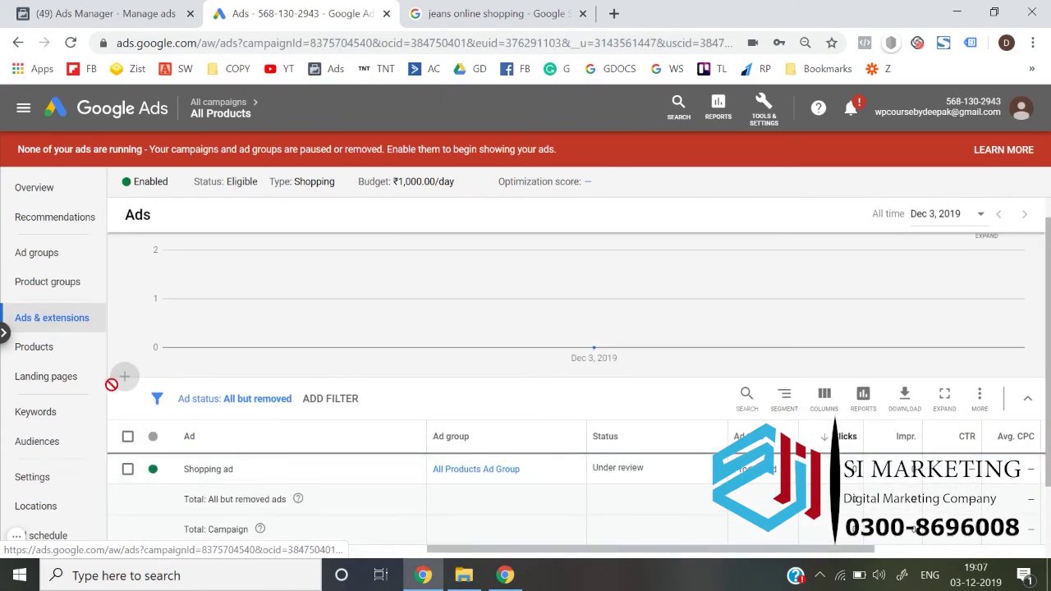
click(52, 348)
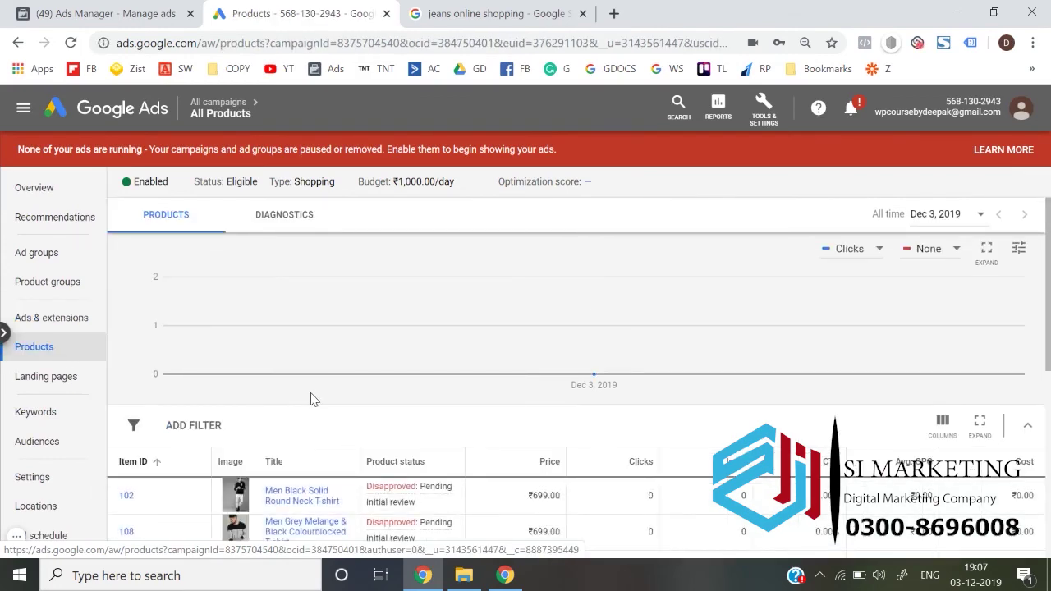
scroll(312, 400, down, 5)
scroll(312, 400, down, 1)
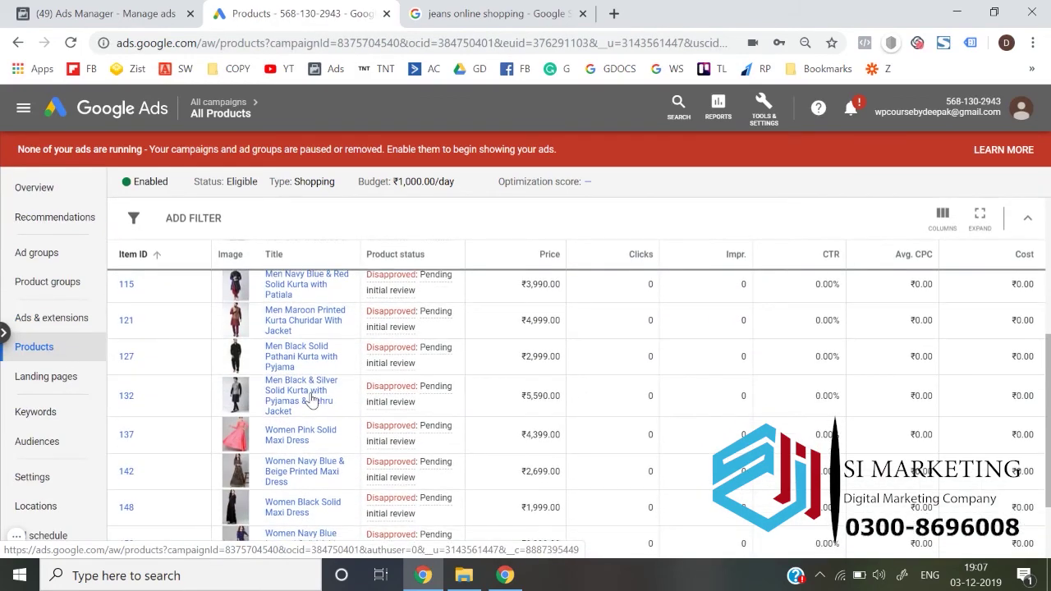
scroll(311, 400, down, 2)
scroll(430, 359, up, 5)
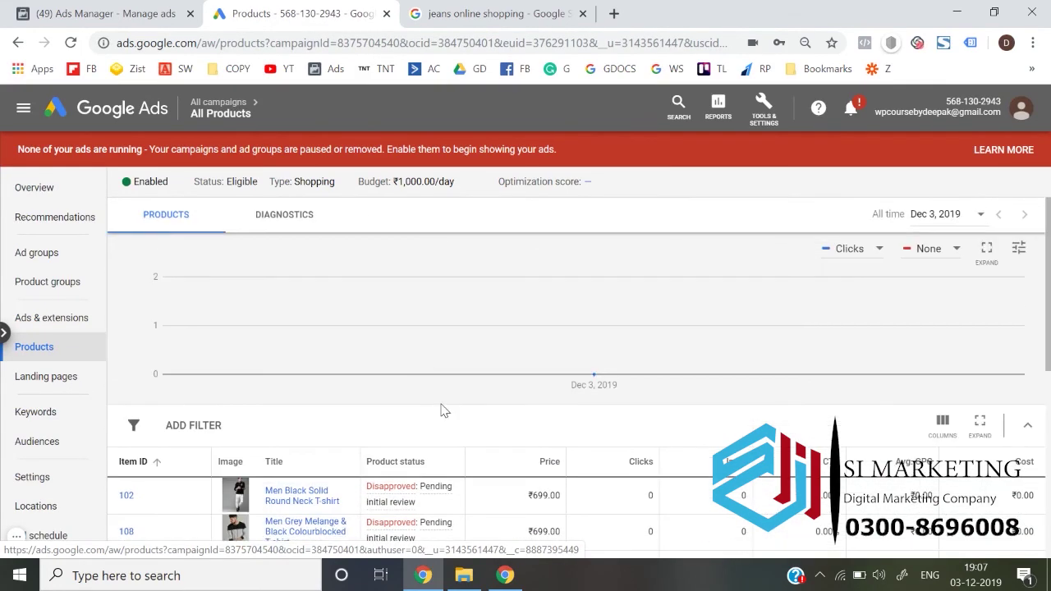
Examine the status column of the products and view the disapproval details and suggested fix for individual items
scroll(441, 410, down, 3)
scroll(436, 370, up, 1)
mouse_move(434, 359)
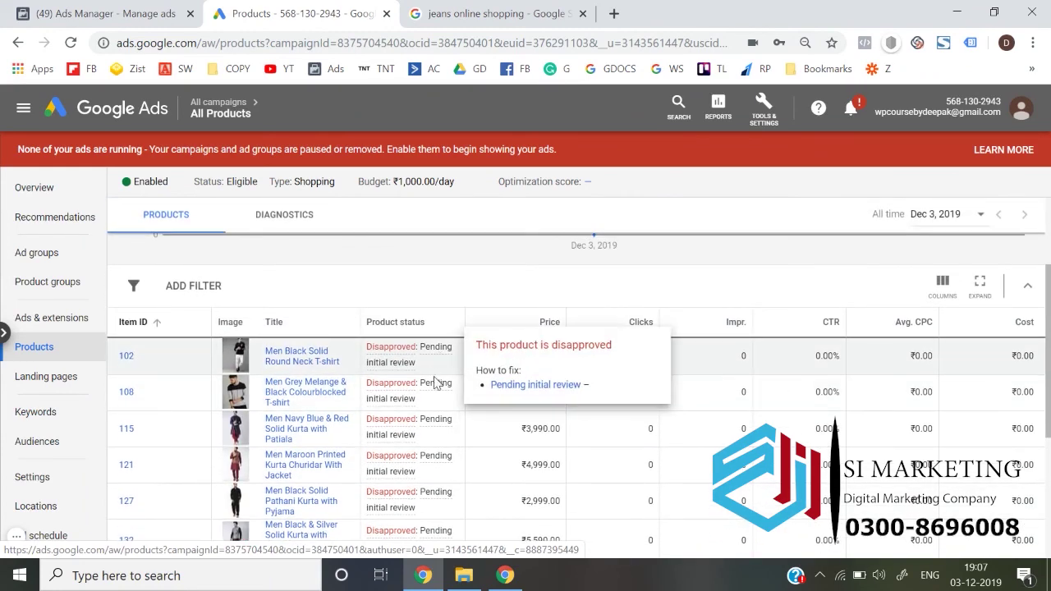
scroll(444, 394, down, 3)
mouse_move(449, 408)
scroll(449, 408, up, 5)
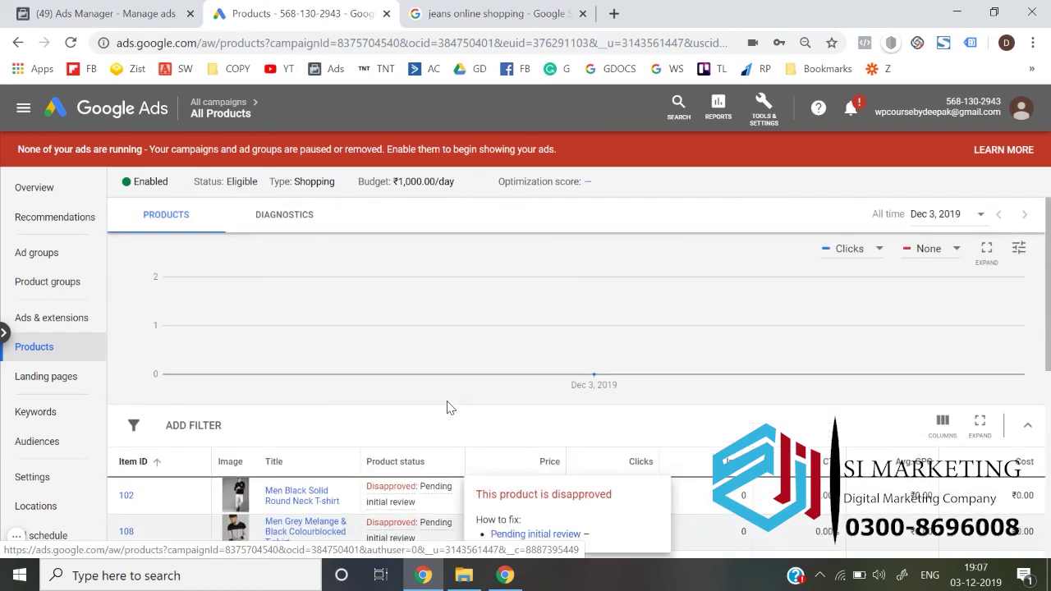
scroll(450, 409, down, 5)
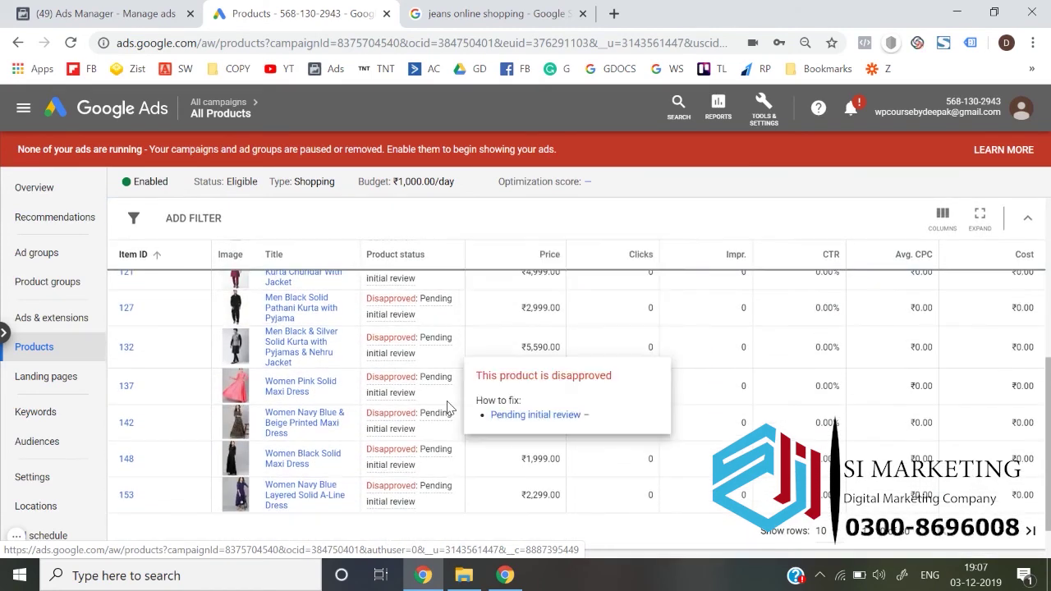
scroll(449, 409, down, 1)
scroll(449, 408, up, 4)
scroll(446, 404, down, 2)
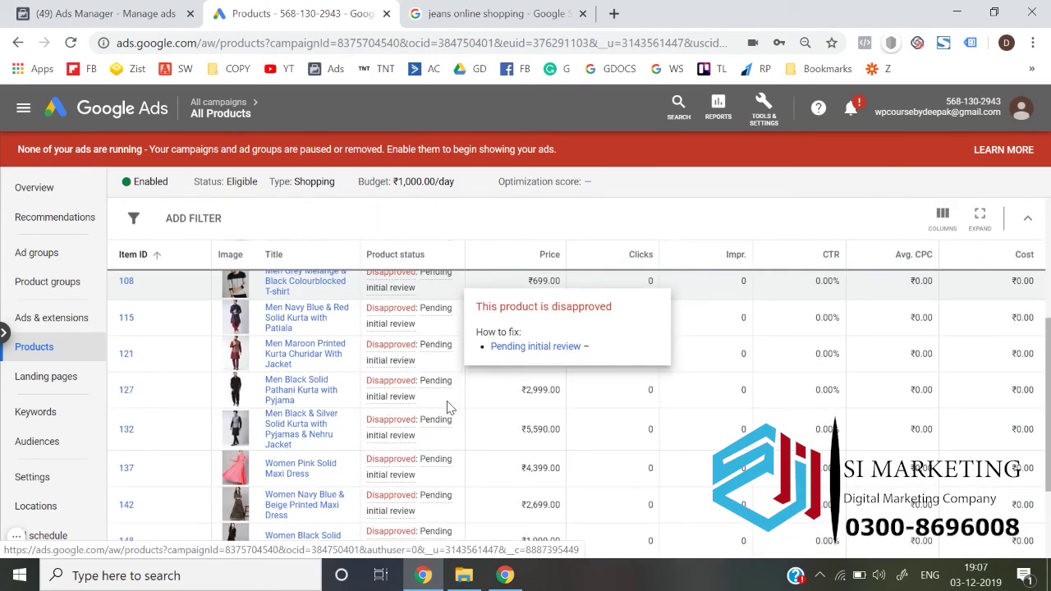
scroll(446, 403, up, 3)
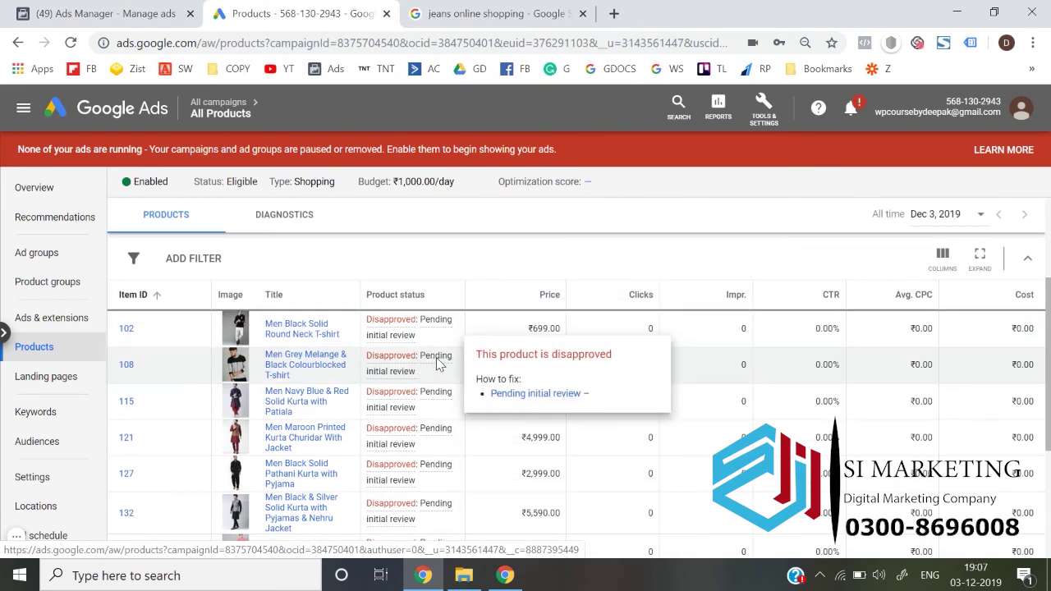
View the campaign's landing pages report, followed by its negative keywords
click(64, 374)
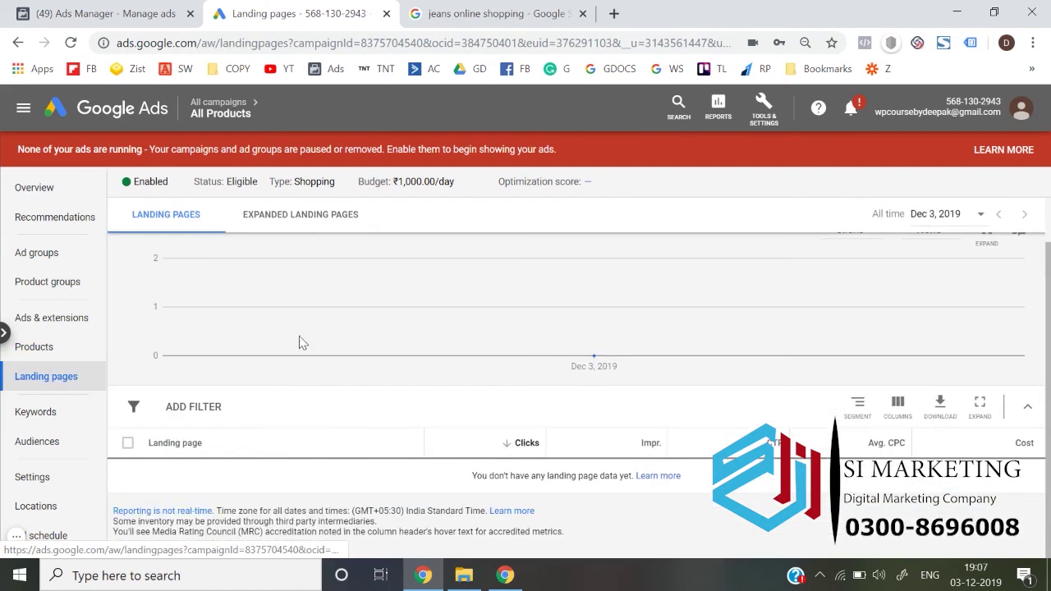
scroll(82, 488, down, 1)
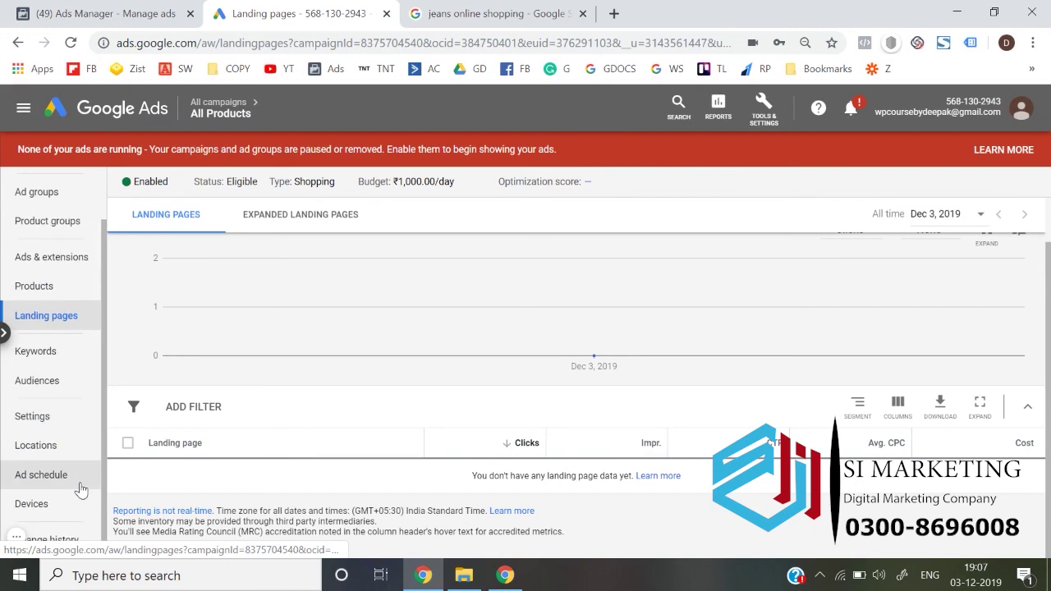
click(71, 353)
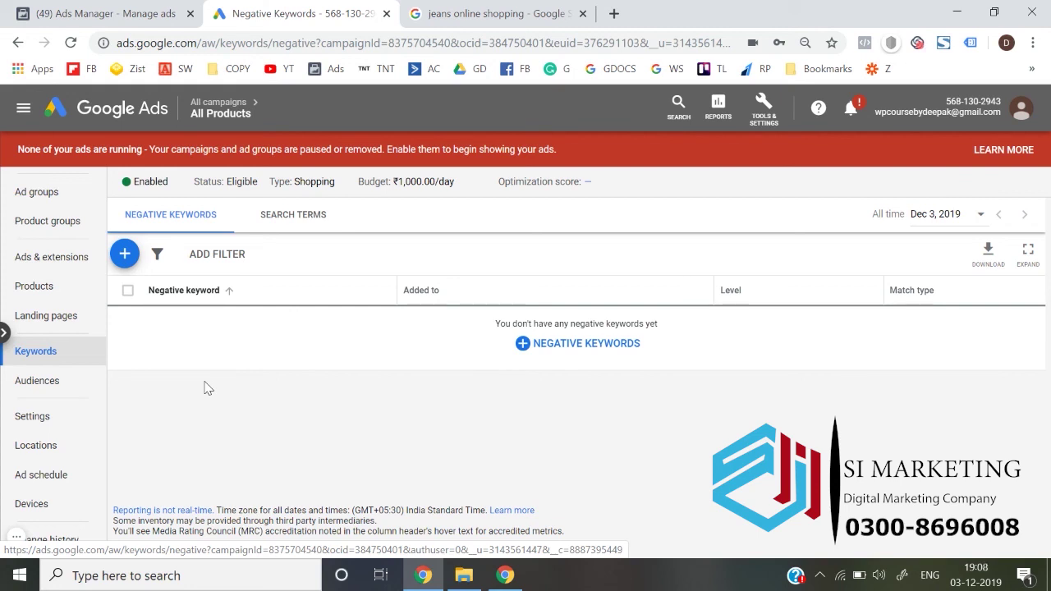
Return to the list of all campaigns and reopen the All Products campaign to view its ad groups
click(143, 123)
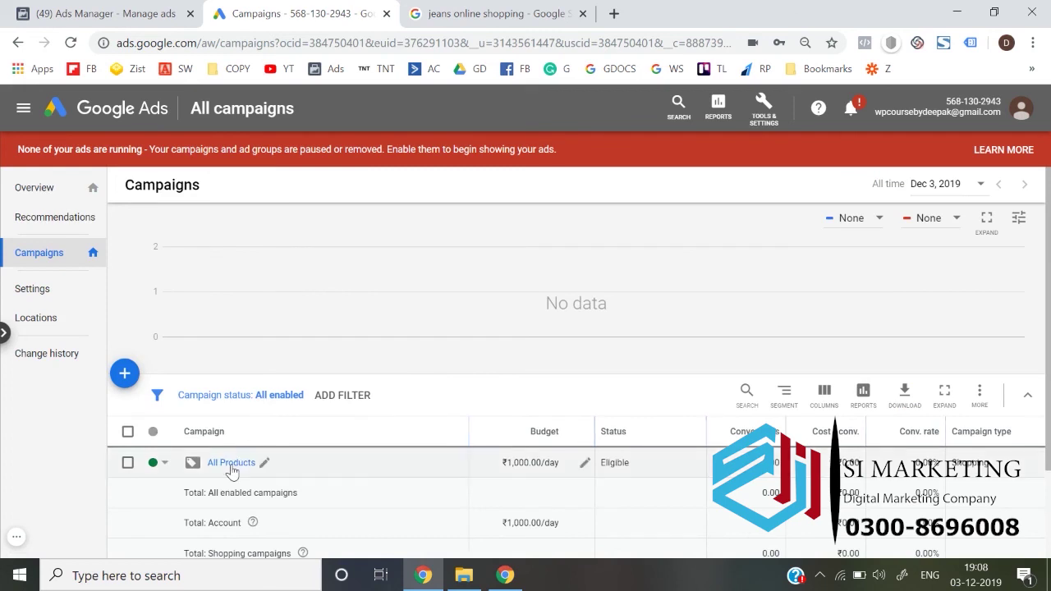
click(230, 463)
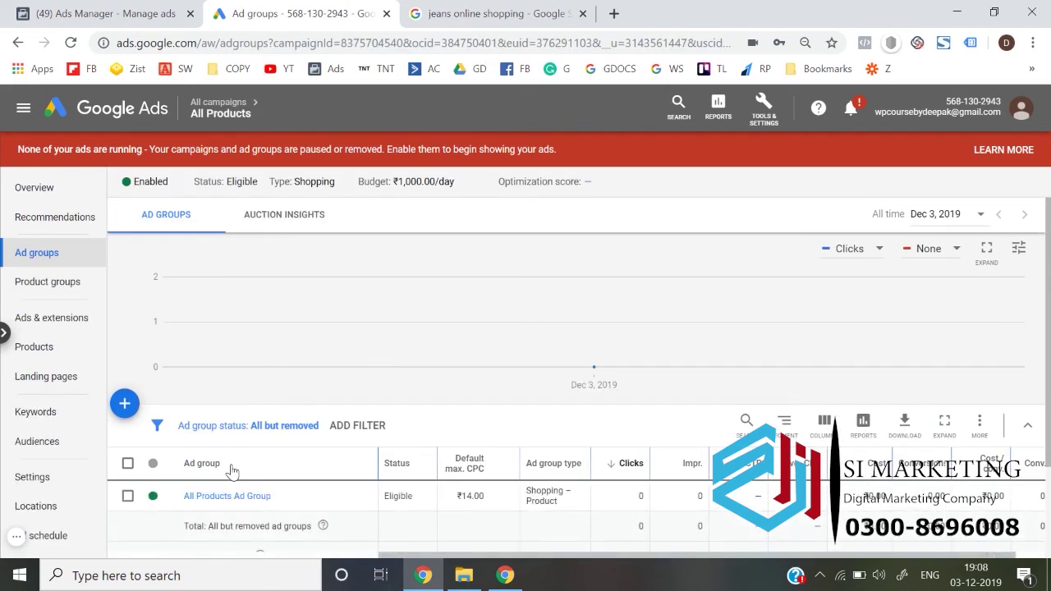